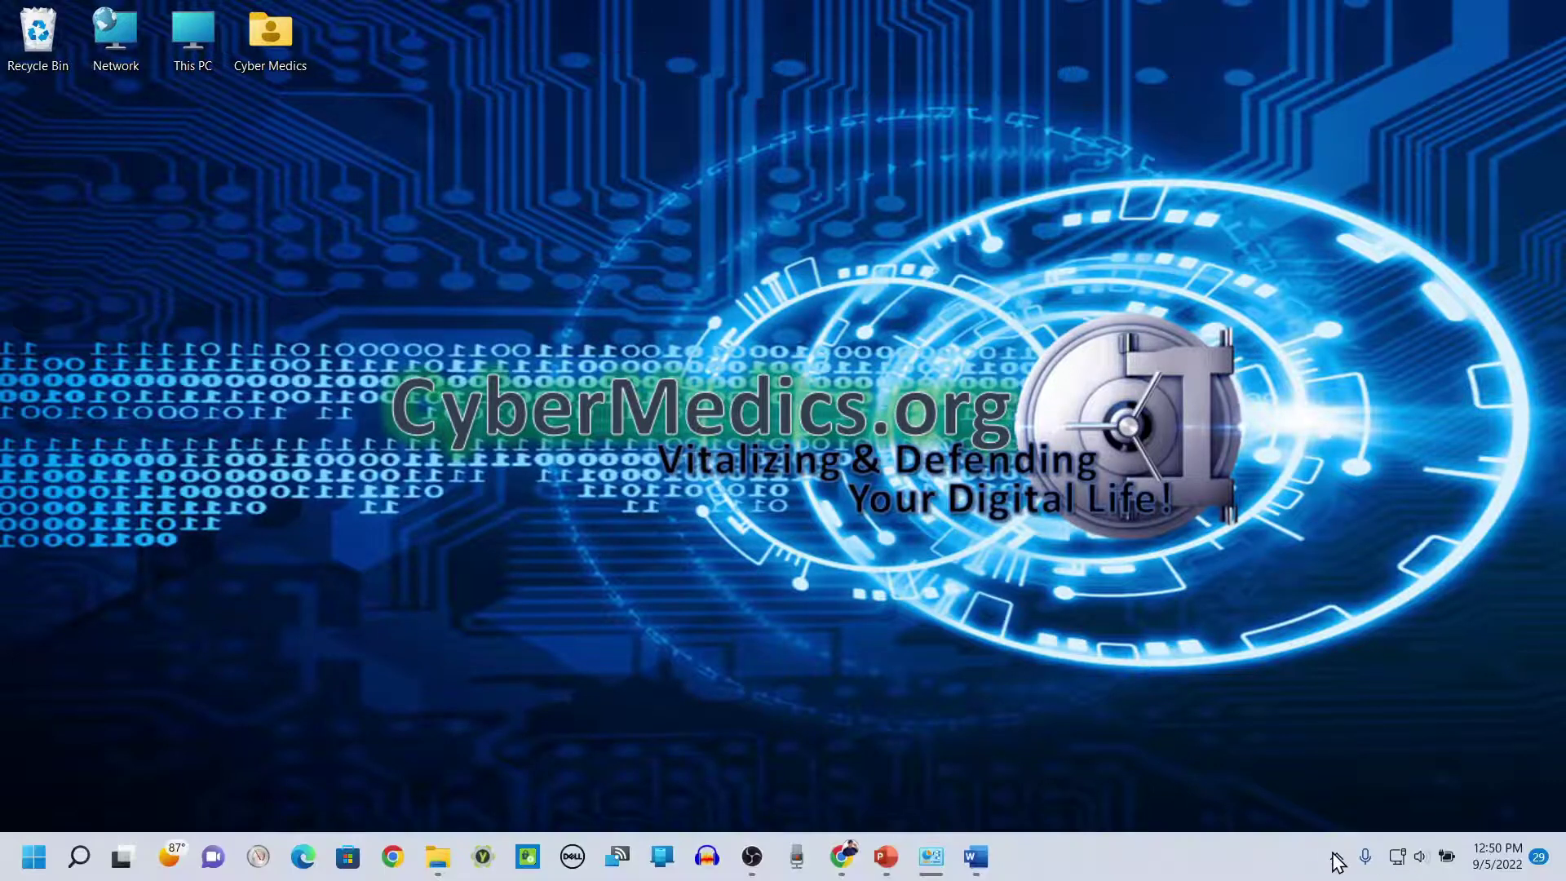
# Open Windows Security's Core isolation settings from the tray and try switching Memory integrity on
pyautogui.click(1370, 856)
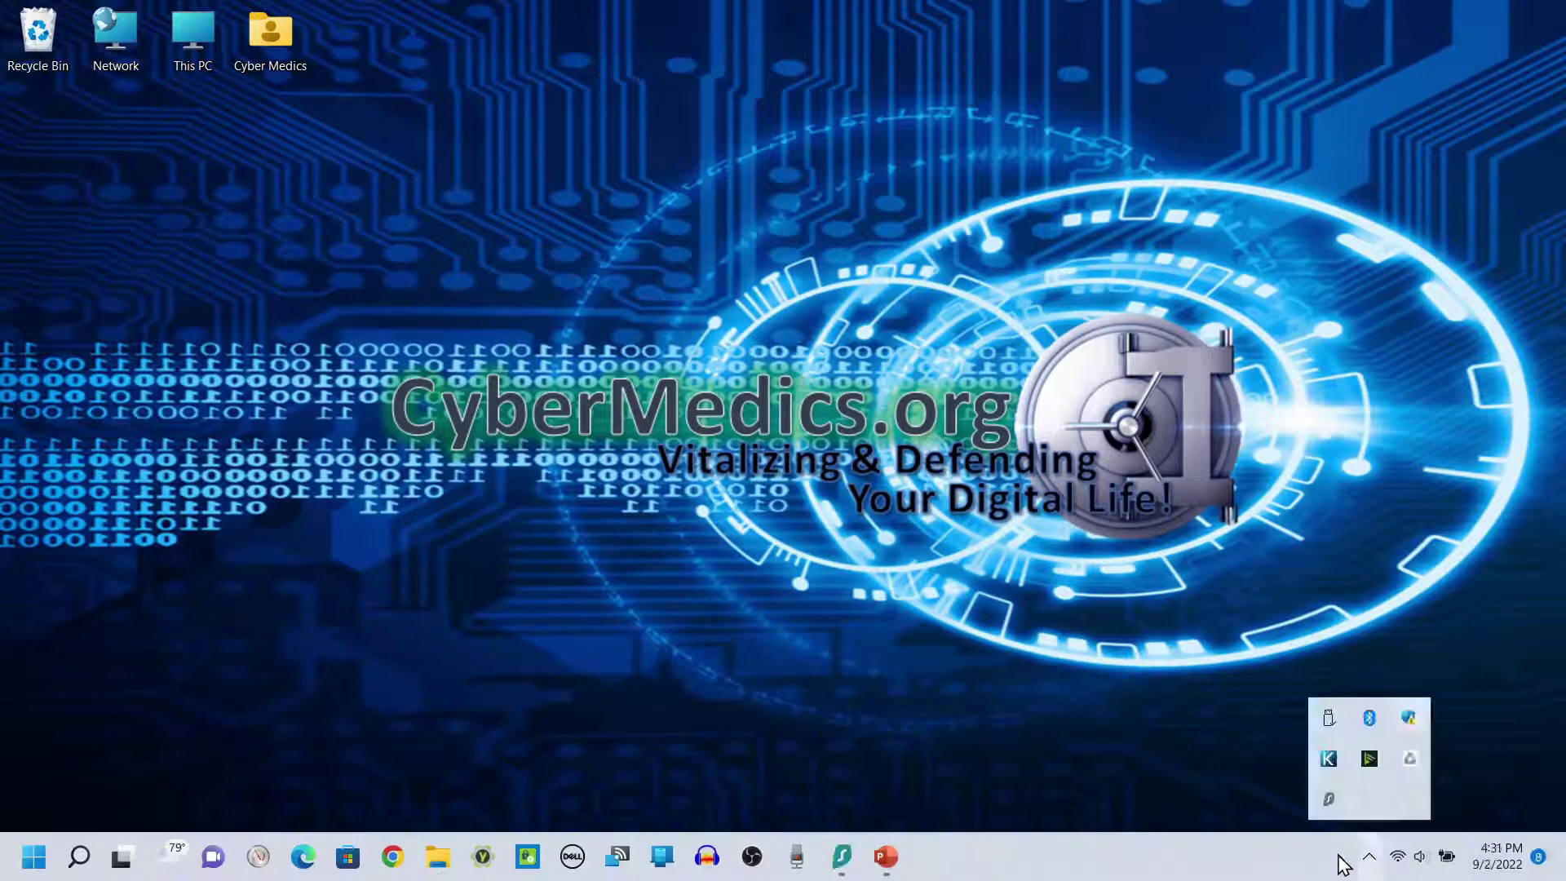
pyautogui.click(1411, 720)
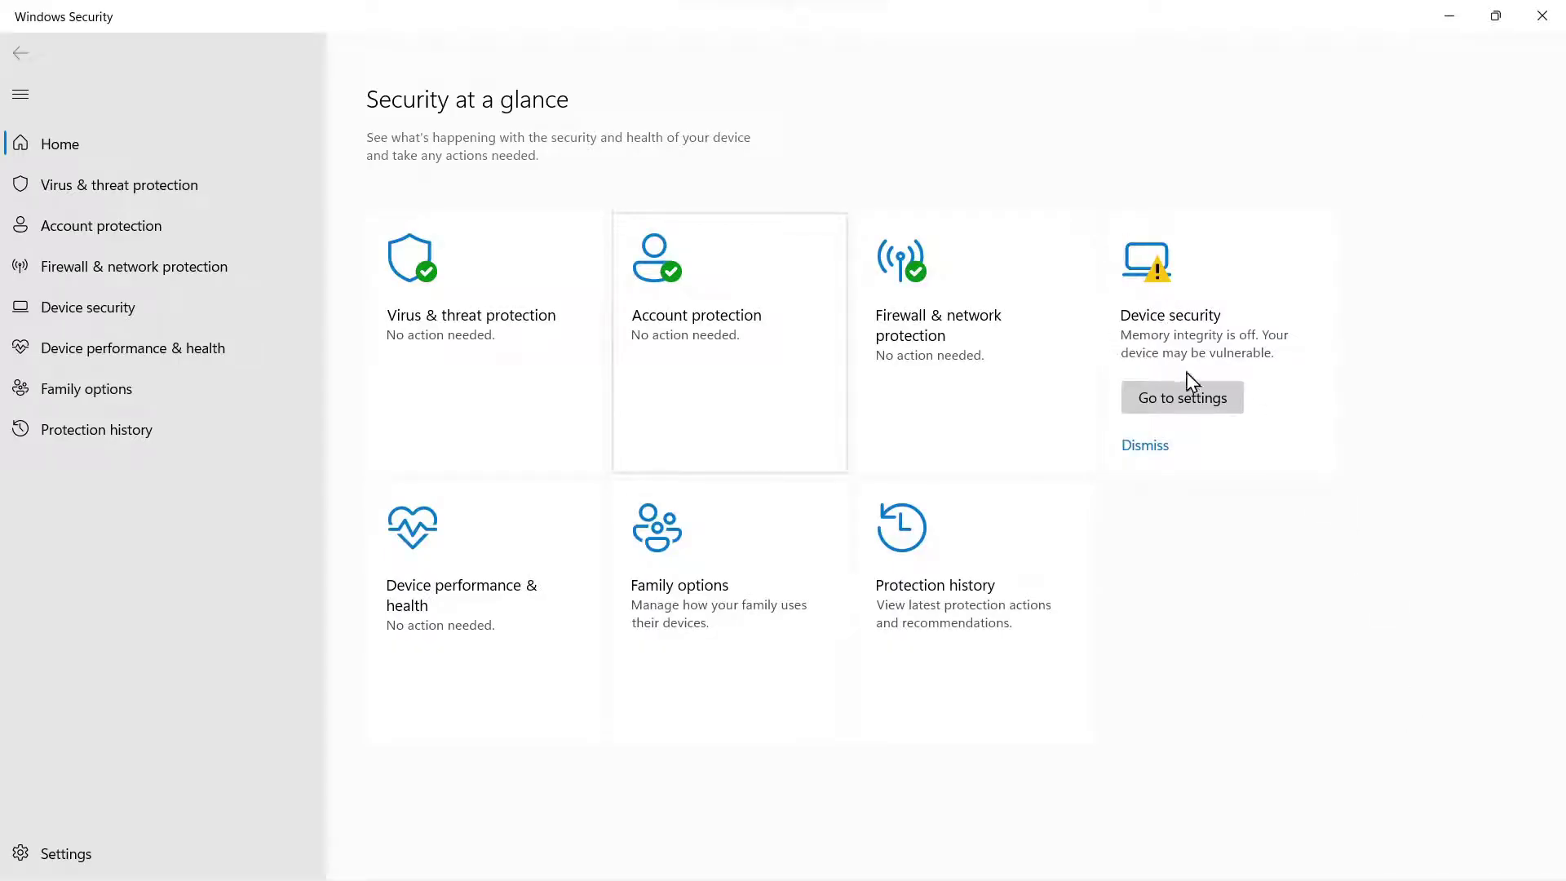
pyautogui.click(1181, 410)
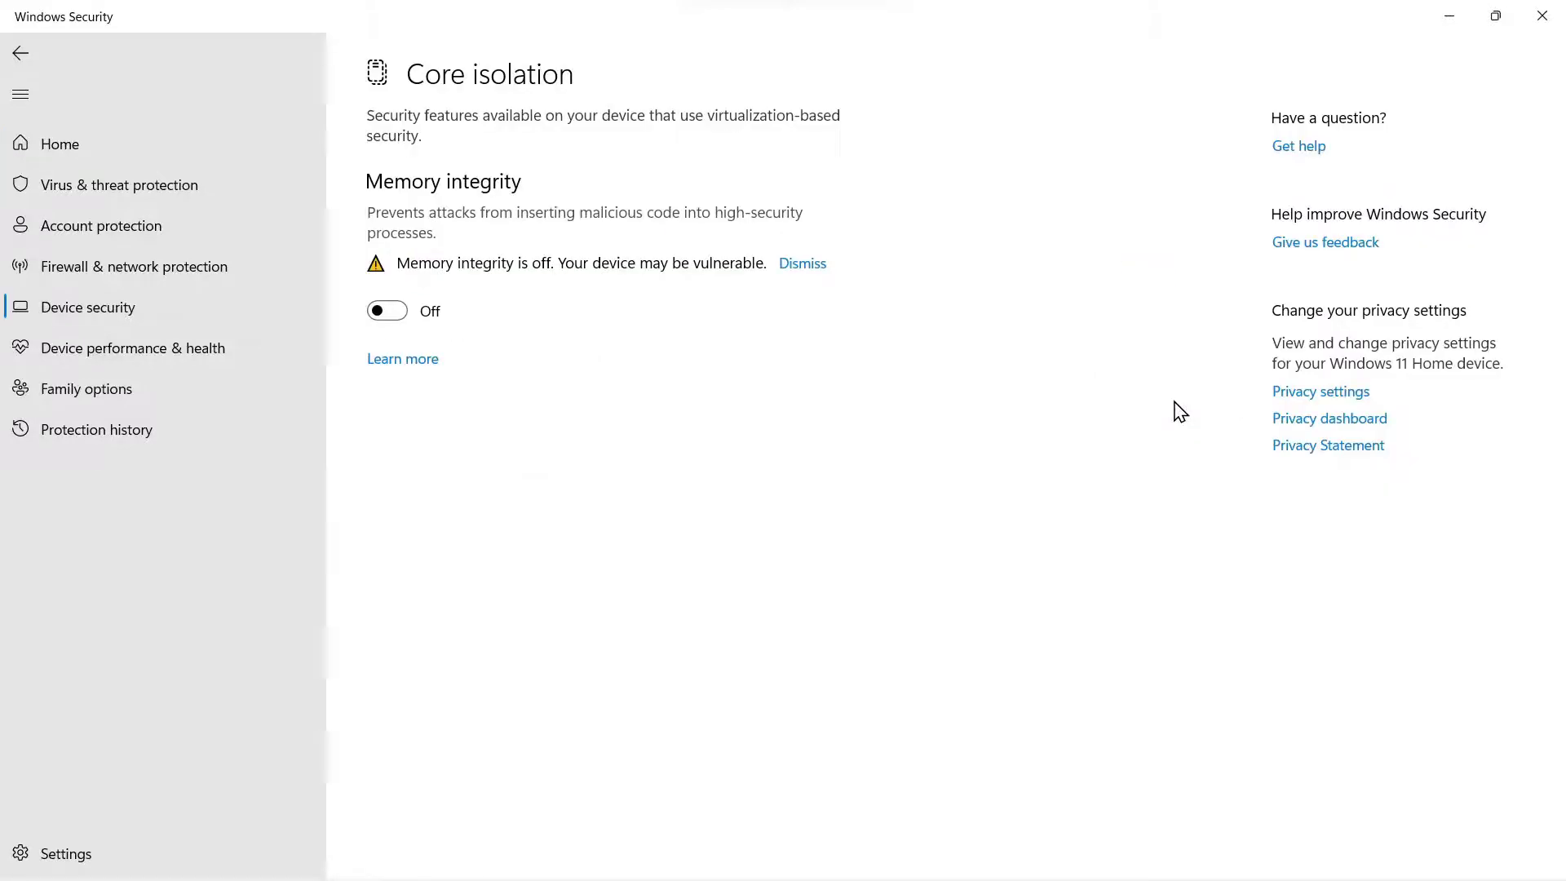
pyautogui.click(388, 312)
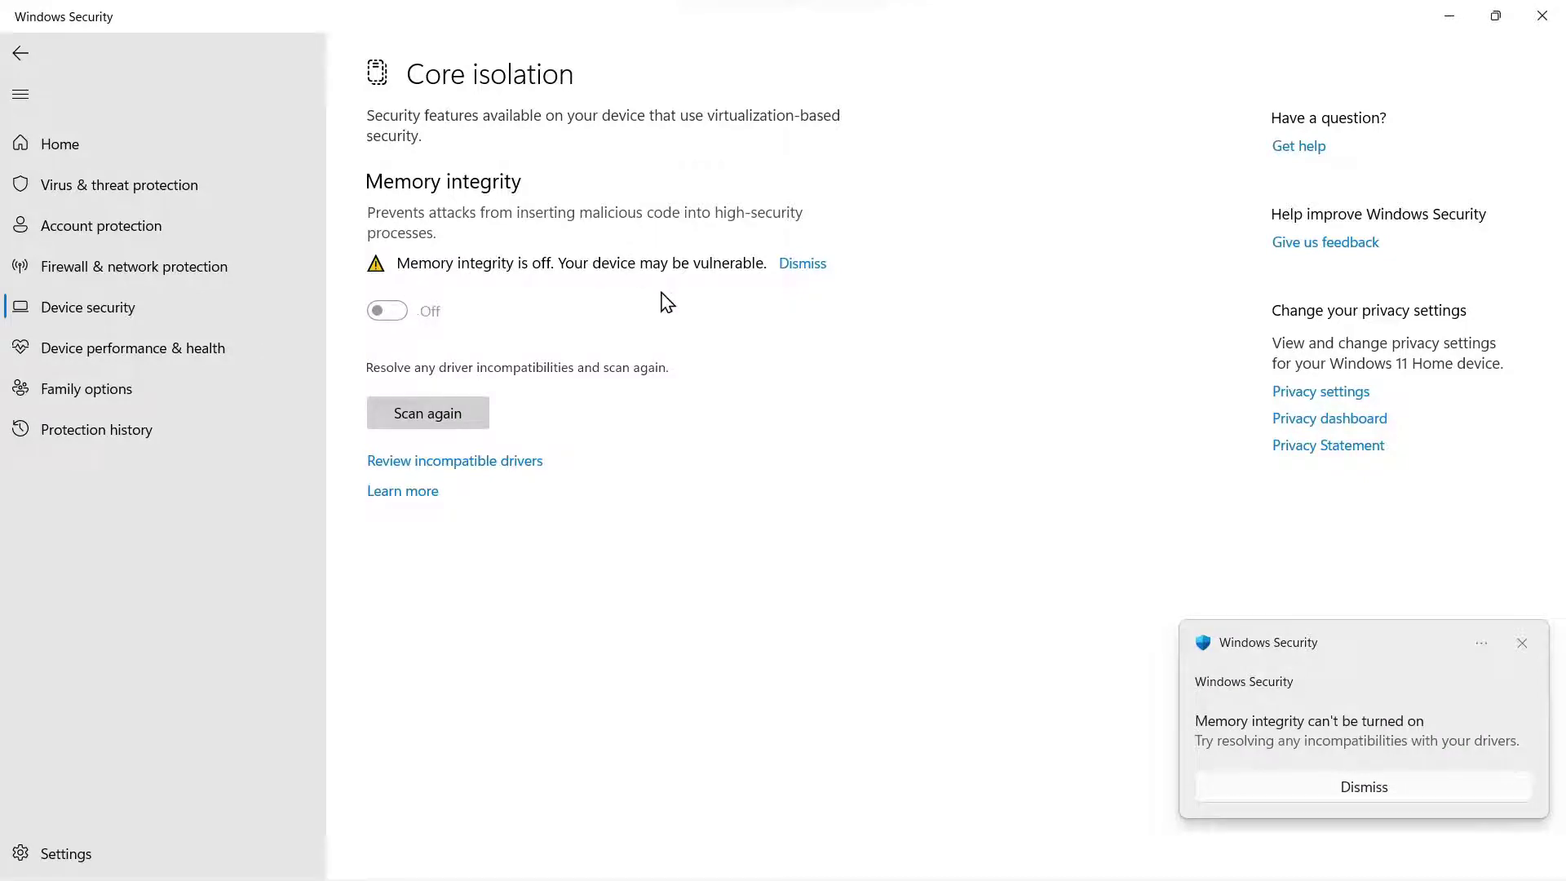
# Review the three incompatible drivers blocking Memory integrity, then close Windows Security
pyautogui.click(454, 462)
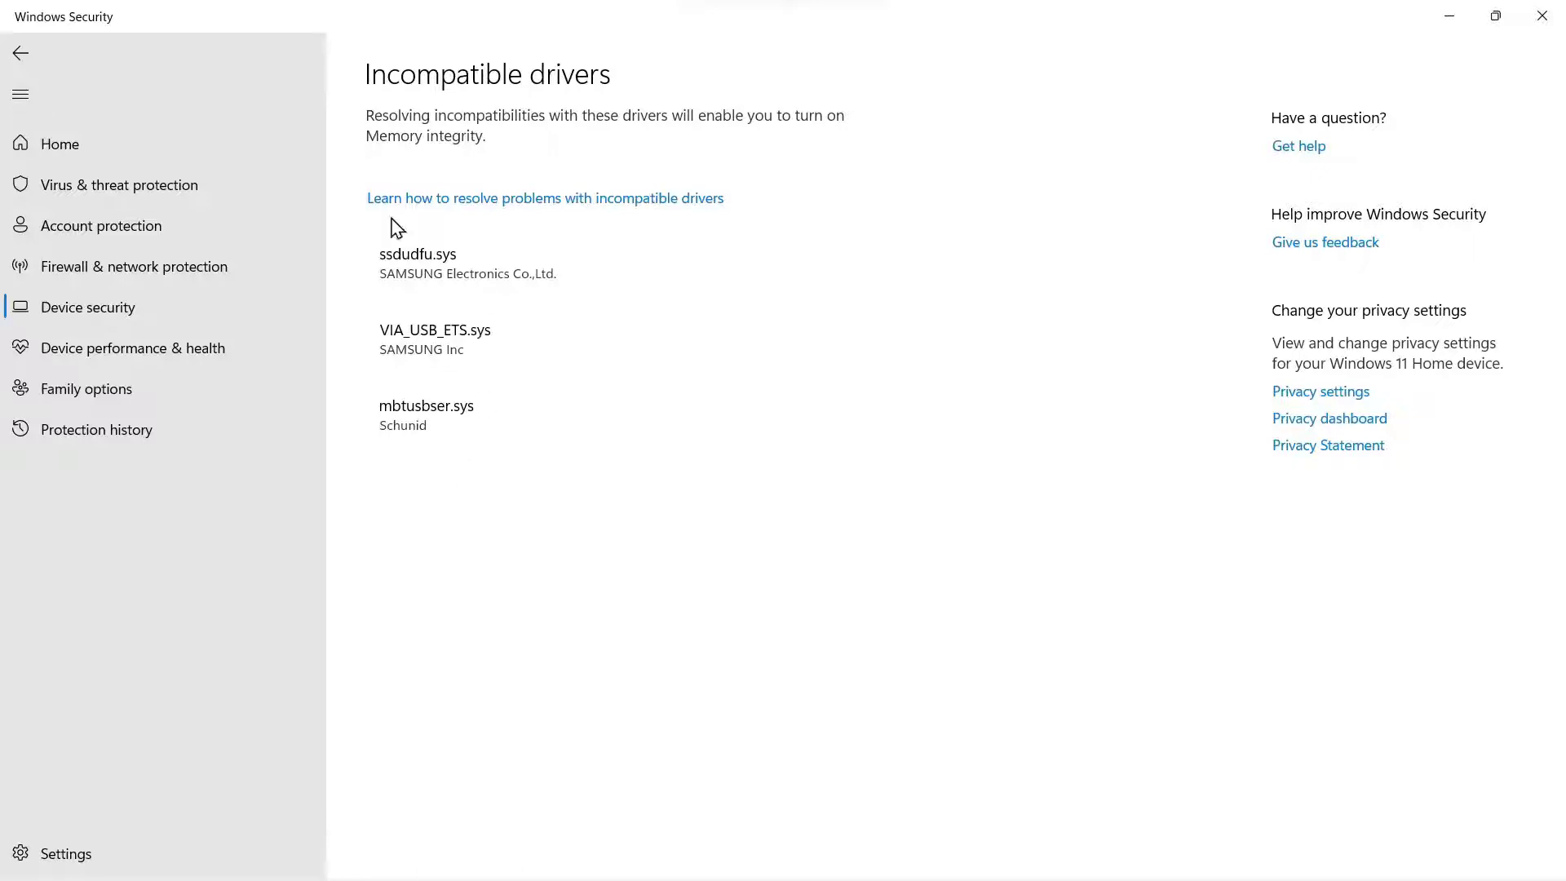
pyautogui.click(21, 54)
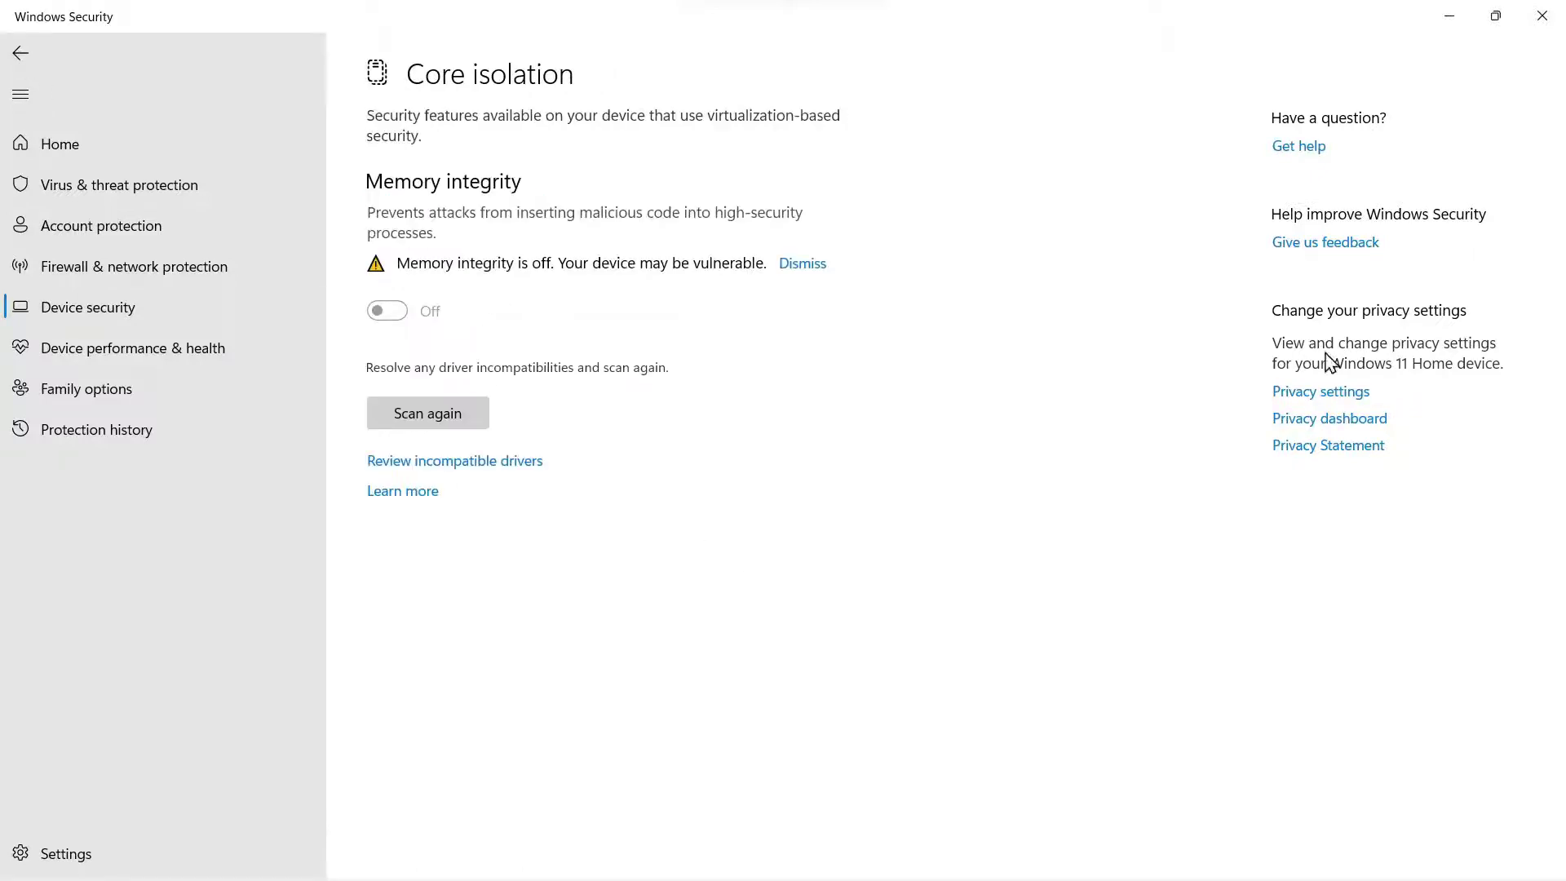
pyautogui.click(1542, 16)
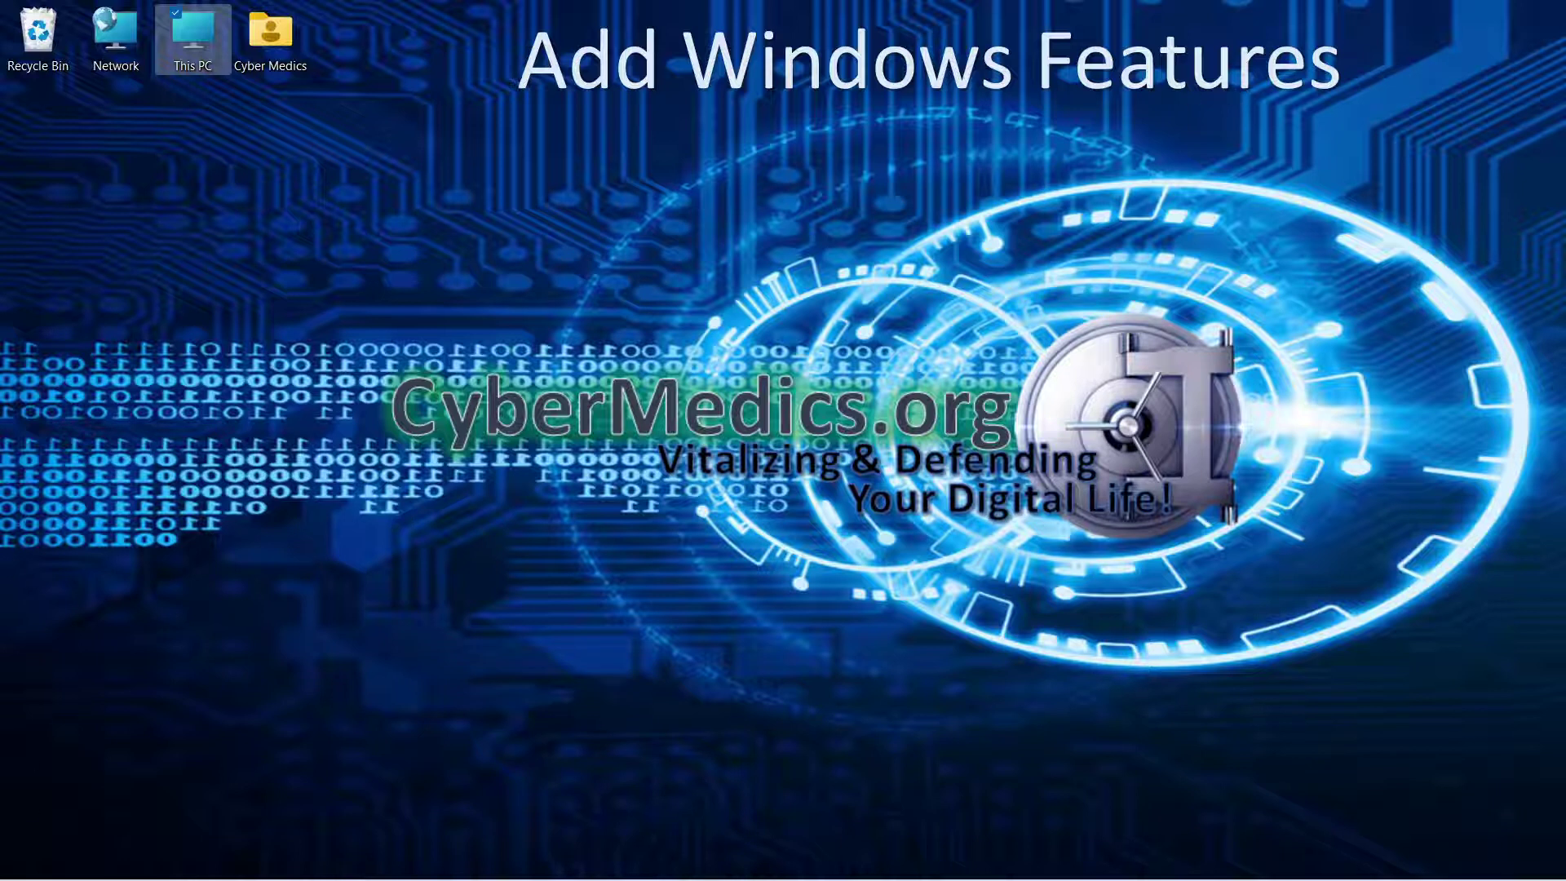
pyautogui.click(26, 871)
pyautogui.write('tur')
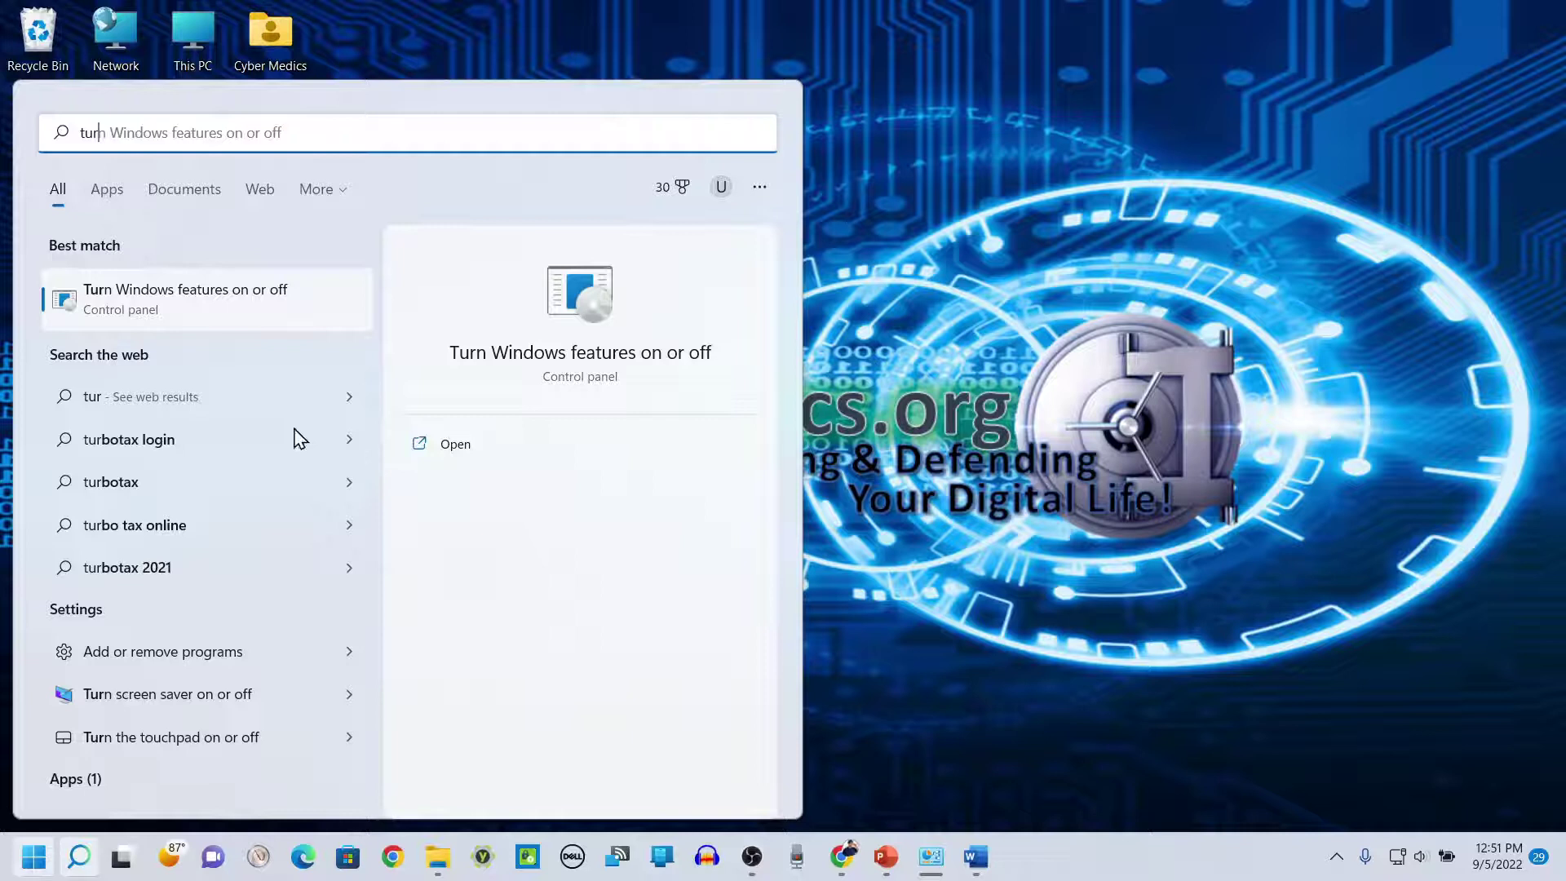
# Enable Virtual Machine Platform and Windows Hypervisor Platform in Windows Features, postponing the restart
pyautogui.press('Tab')
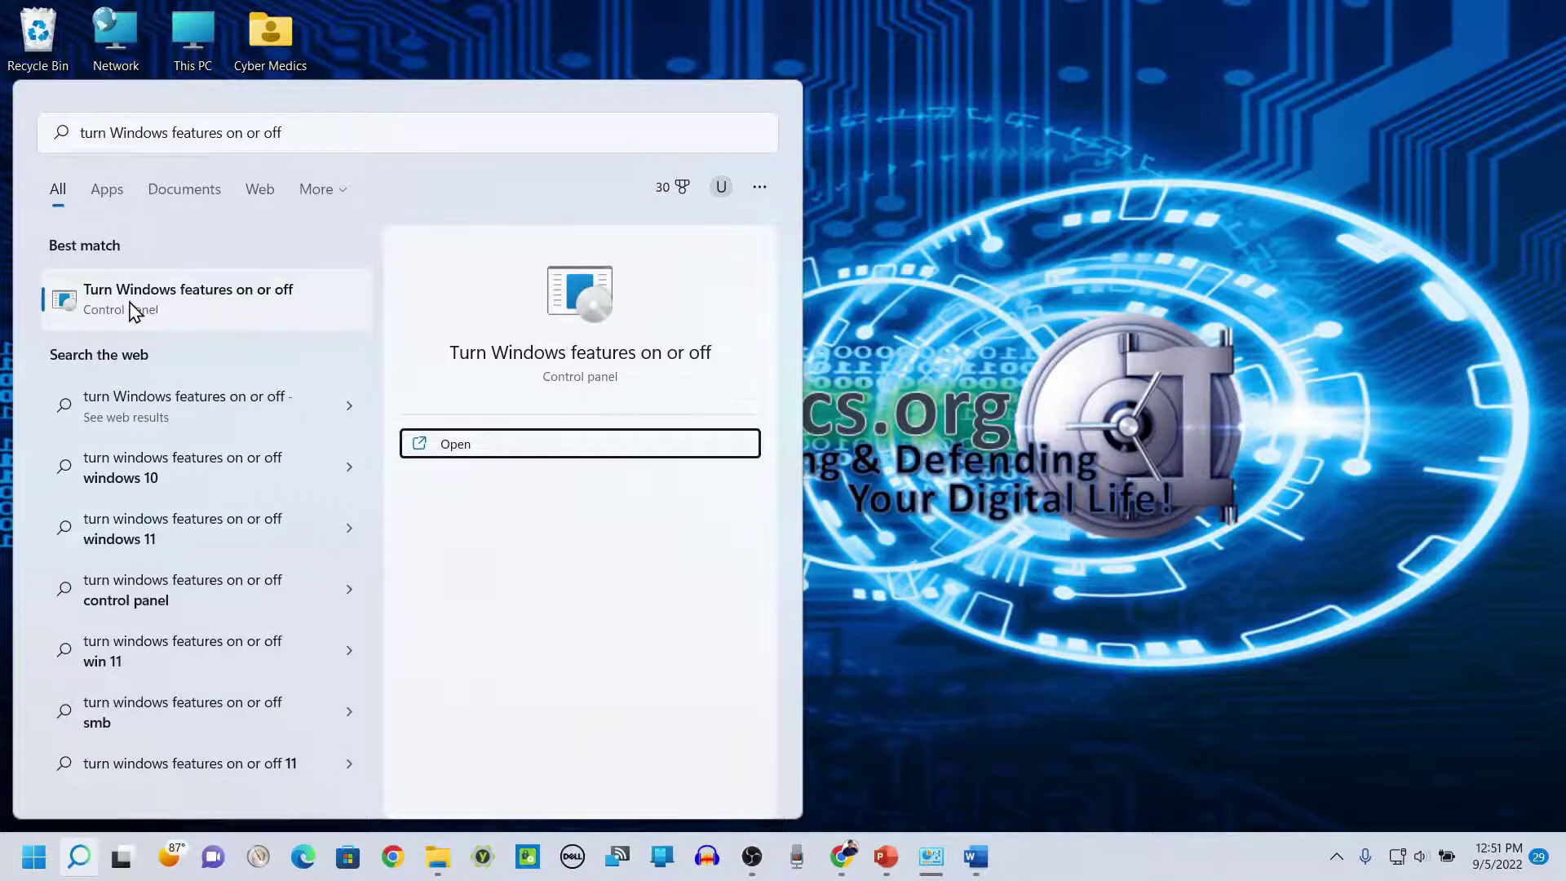
pyautogui.click(445, 460)
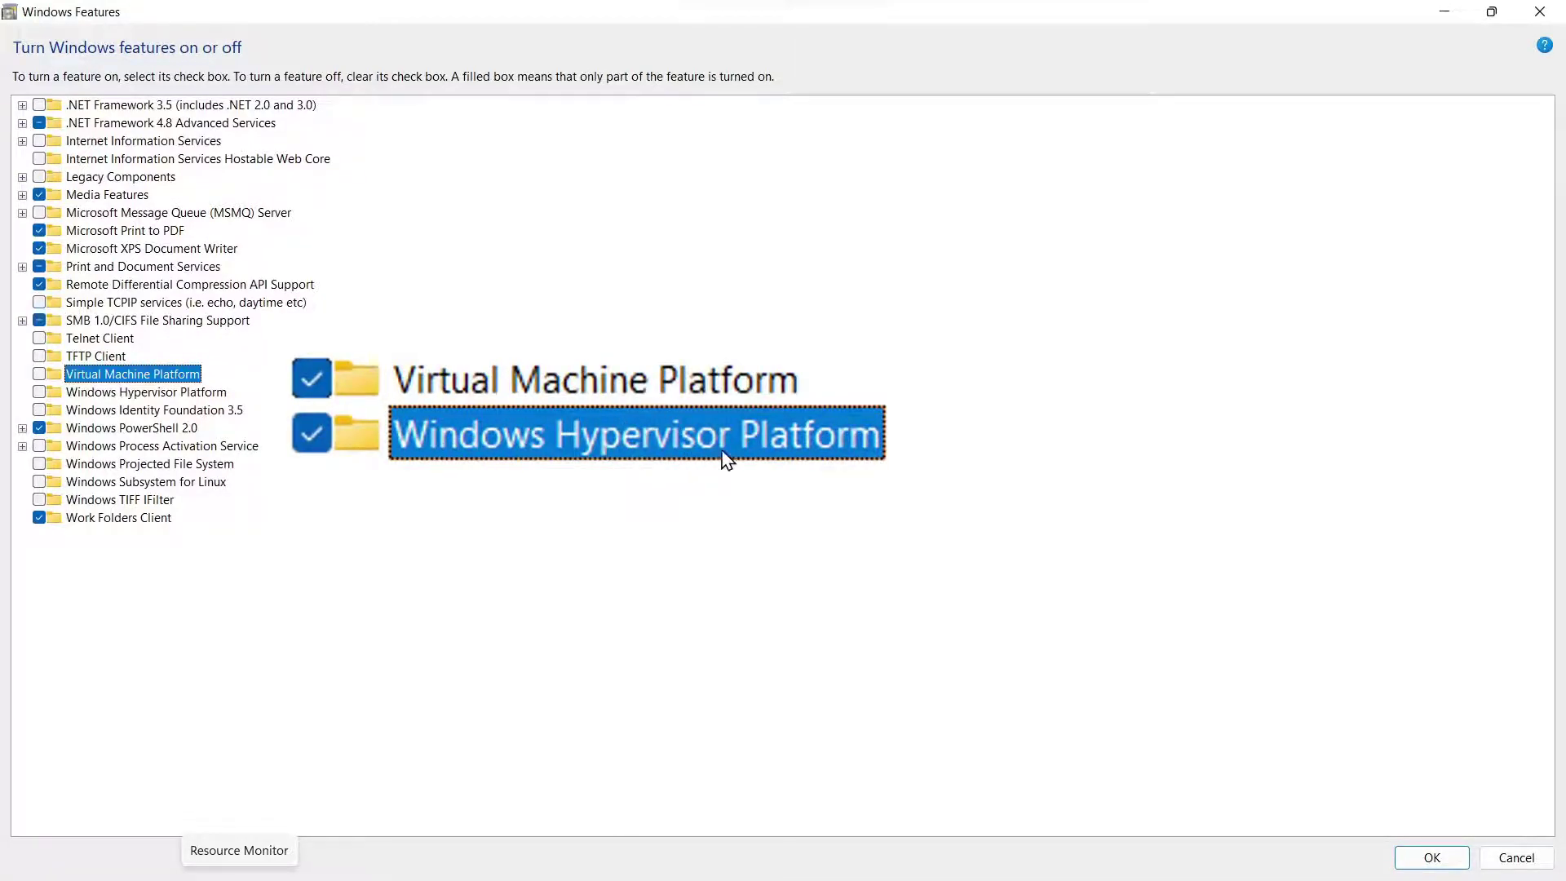
pyautogui.click(39, 374)
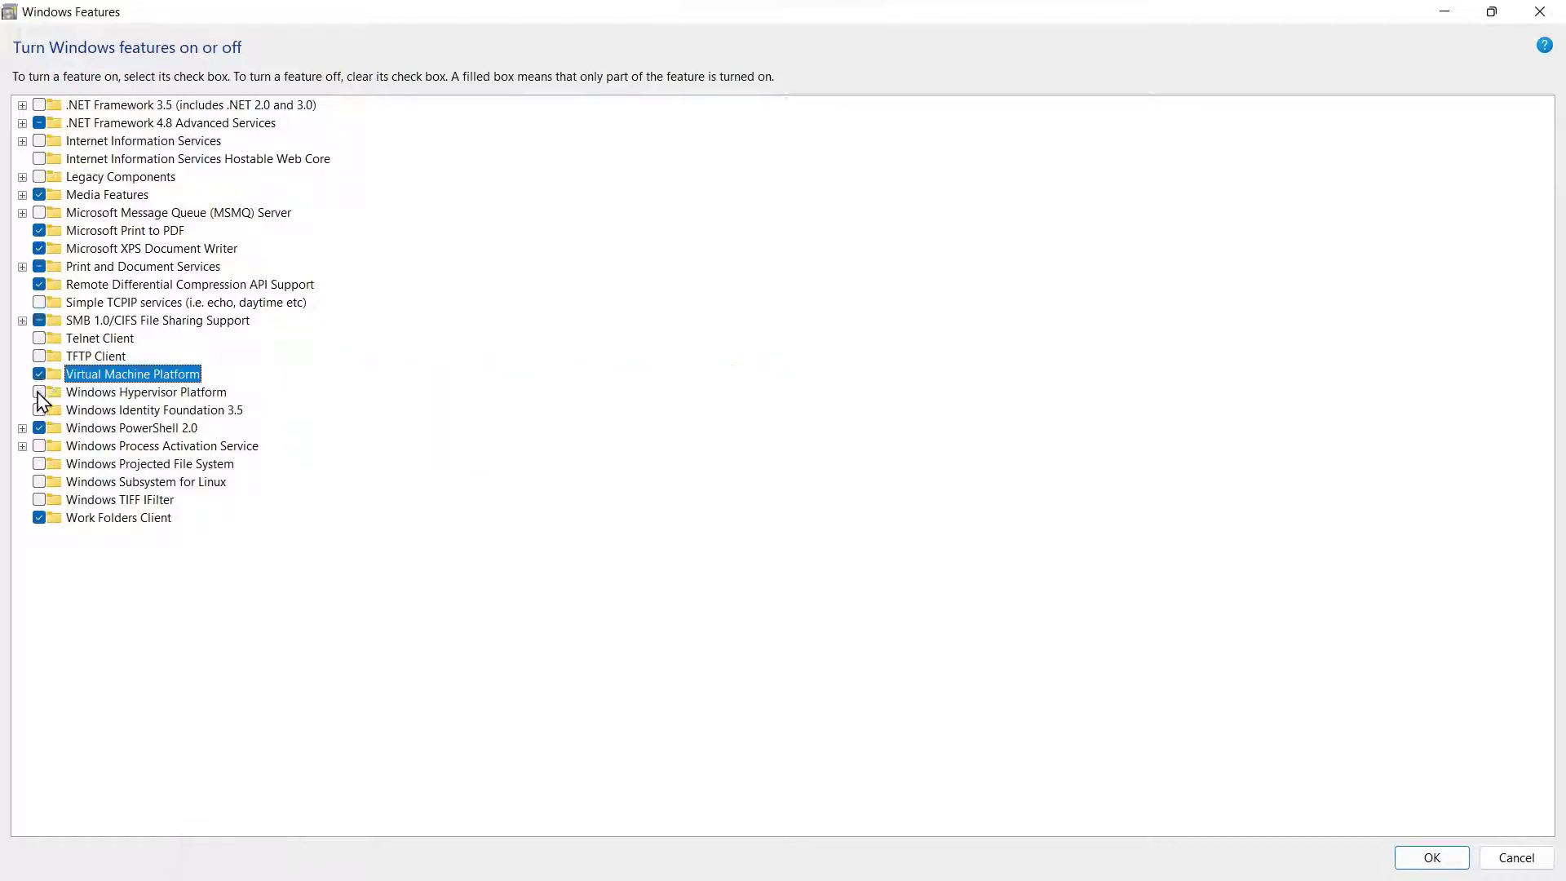
pyautogui.click(39, 392)
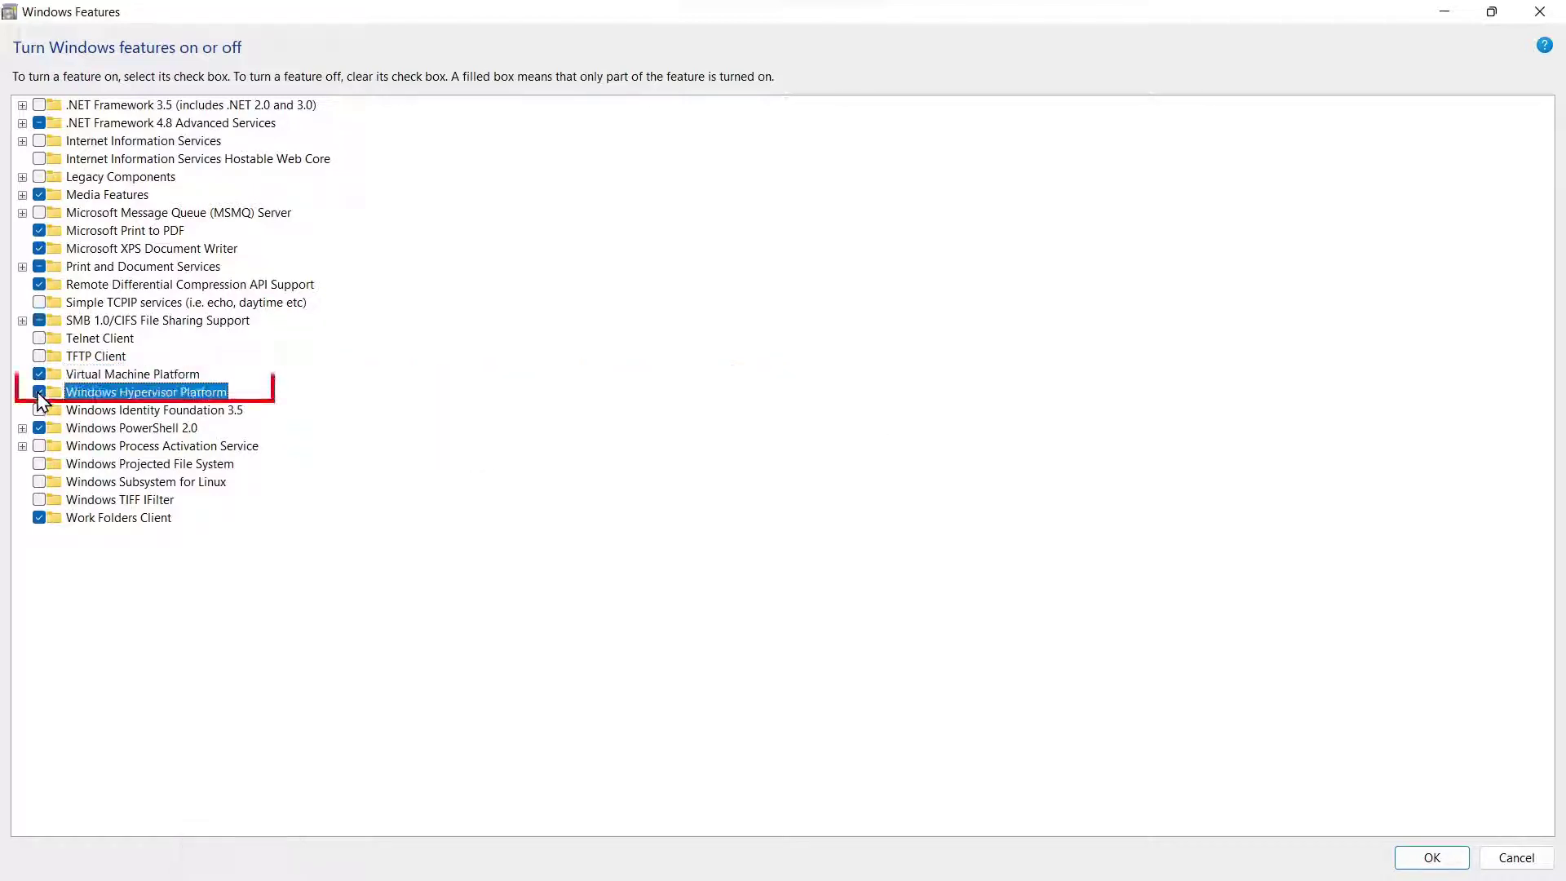
pyautogui.click(1426, 859)
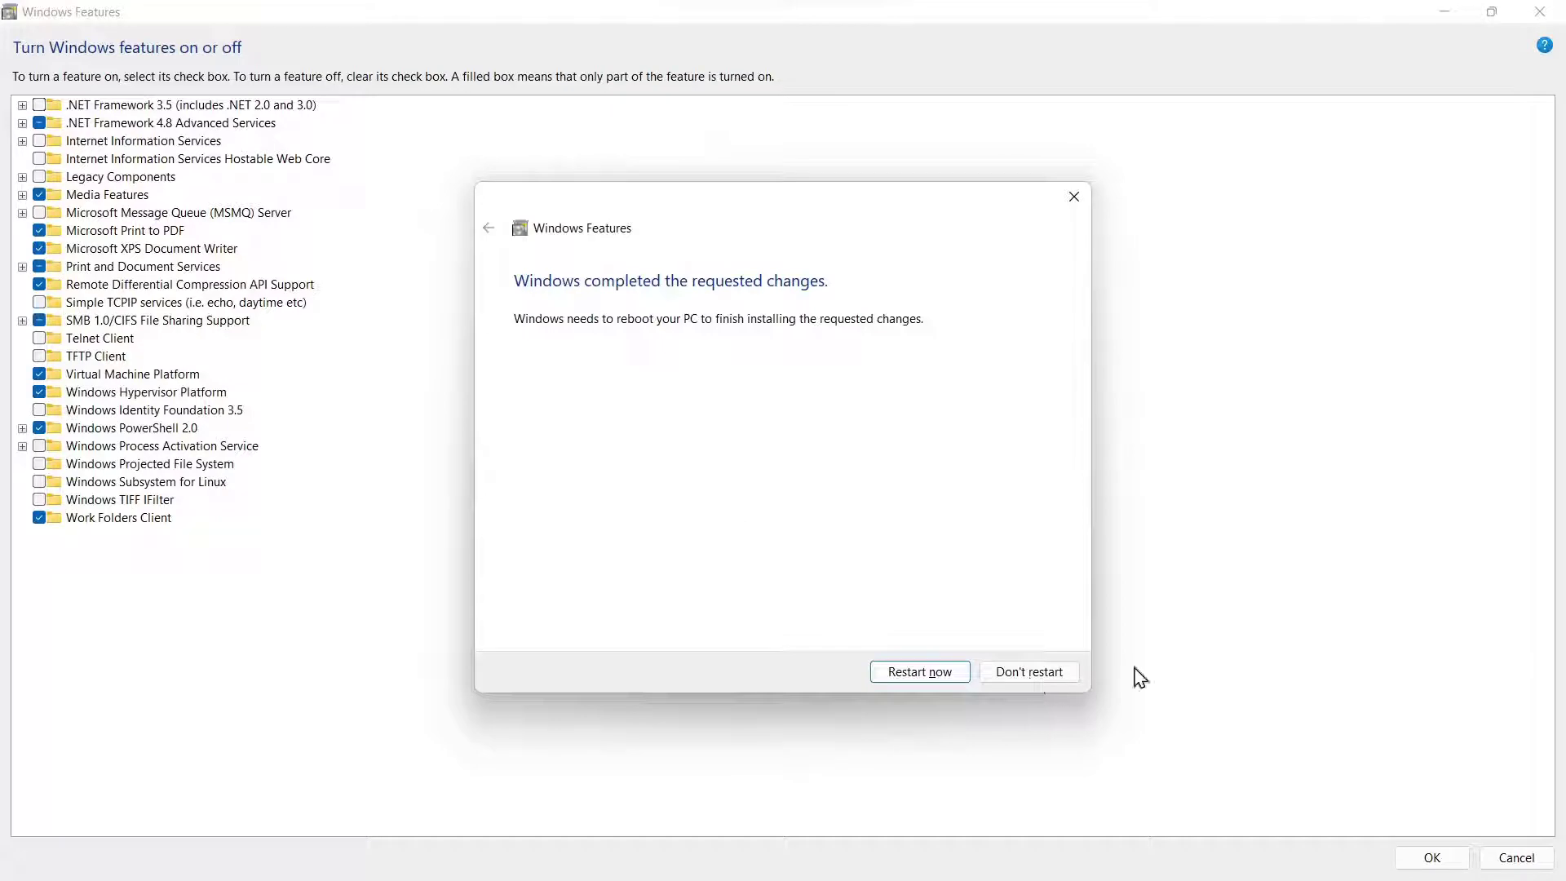
pyautogui.click(1030, 672)
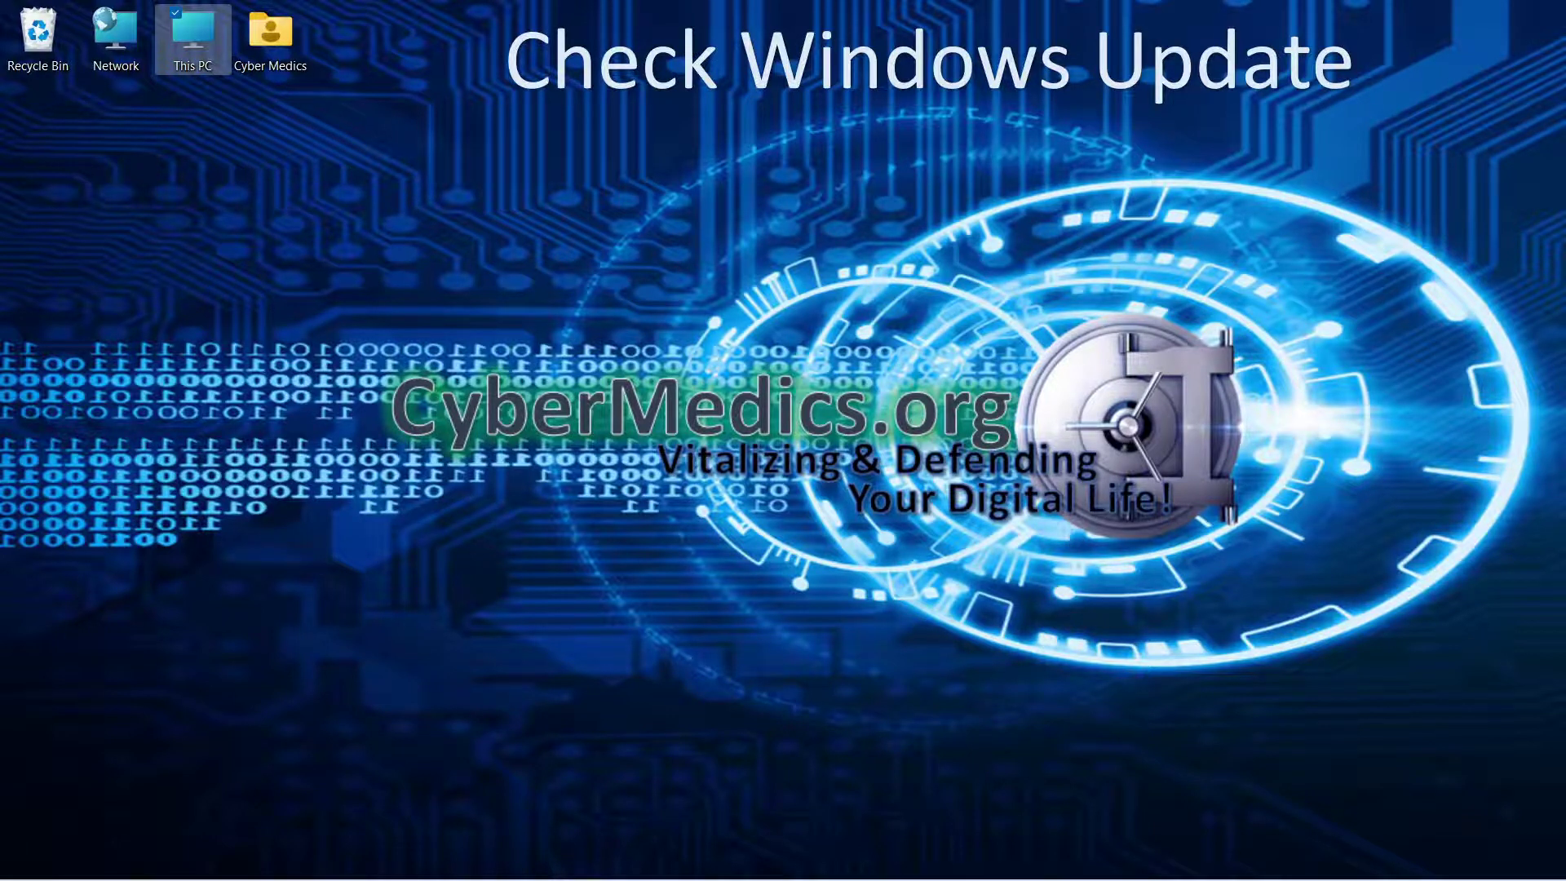
# Confirm in Windows Update settings that the PC is up to date, then close Settings and search 'mscon'
pyautogui.click(34, 857)
pyautogui.write('wind')
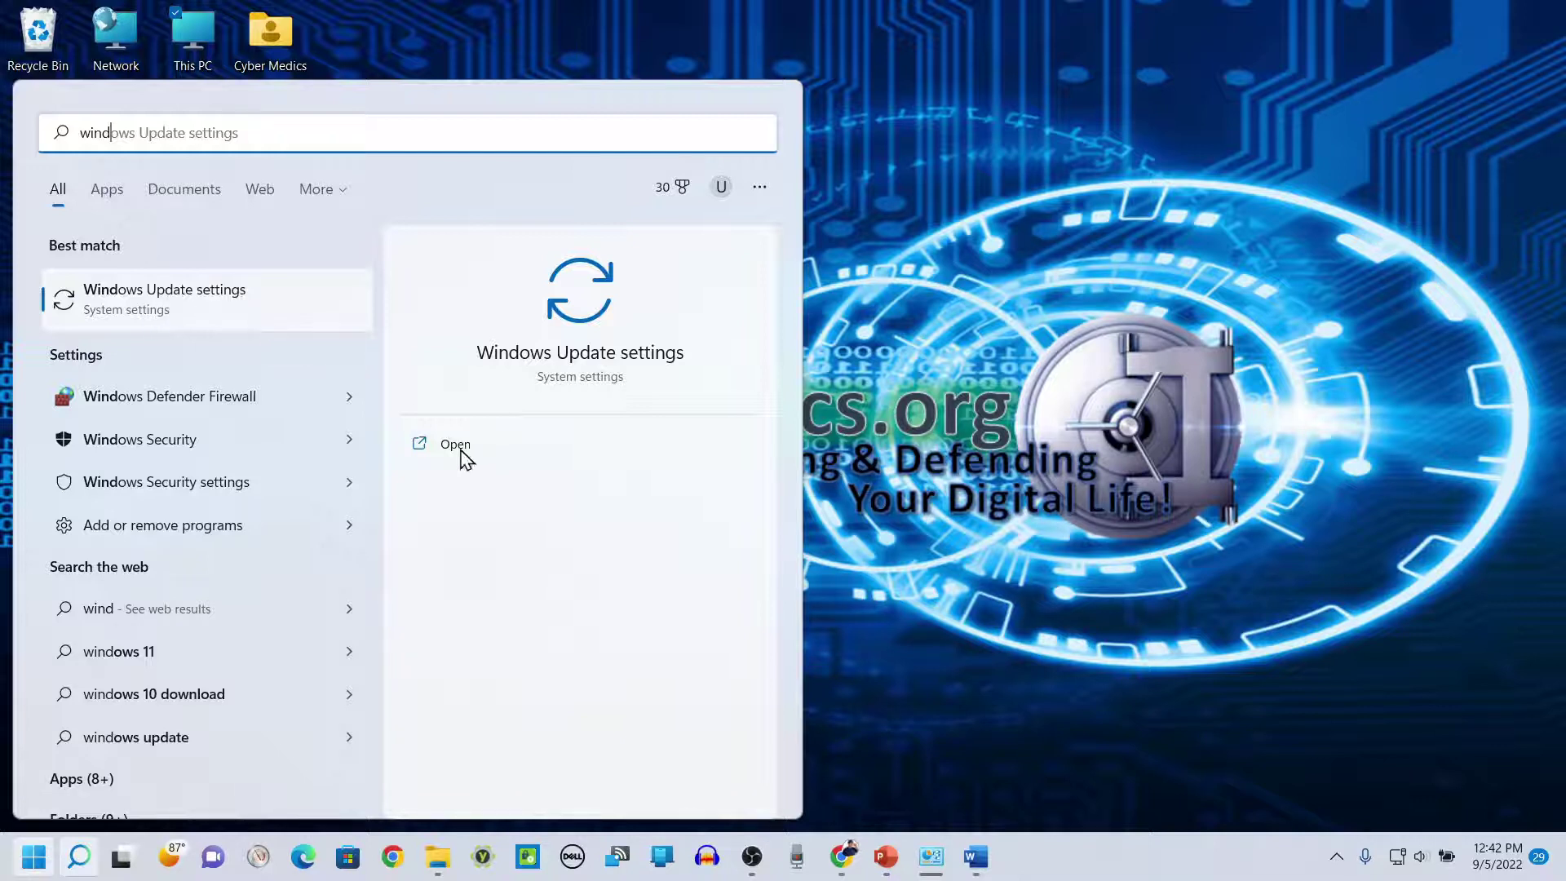
pyautogui.press('Tab')
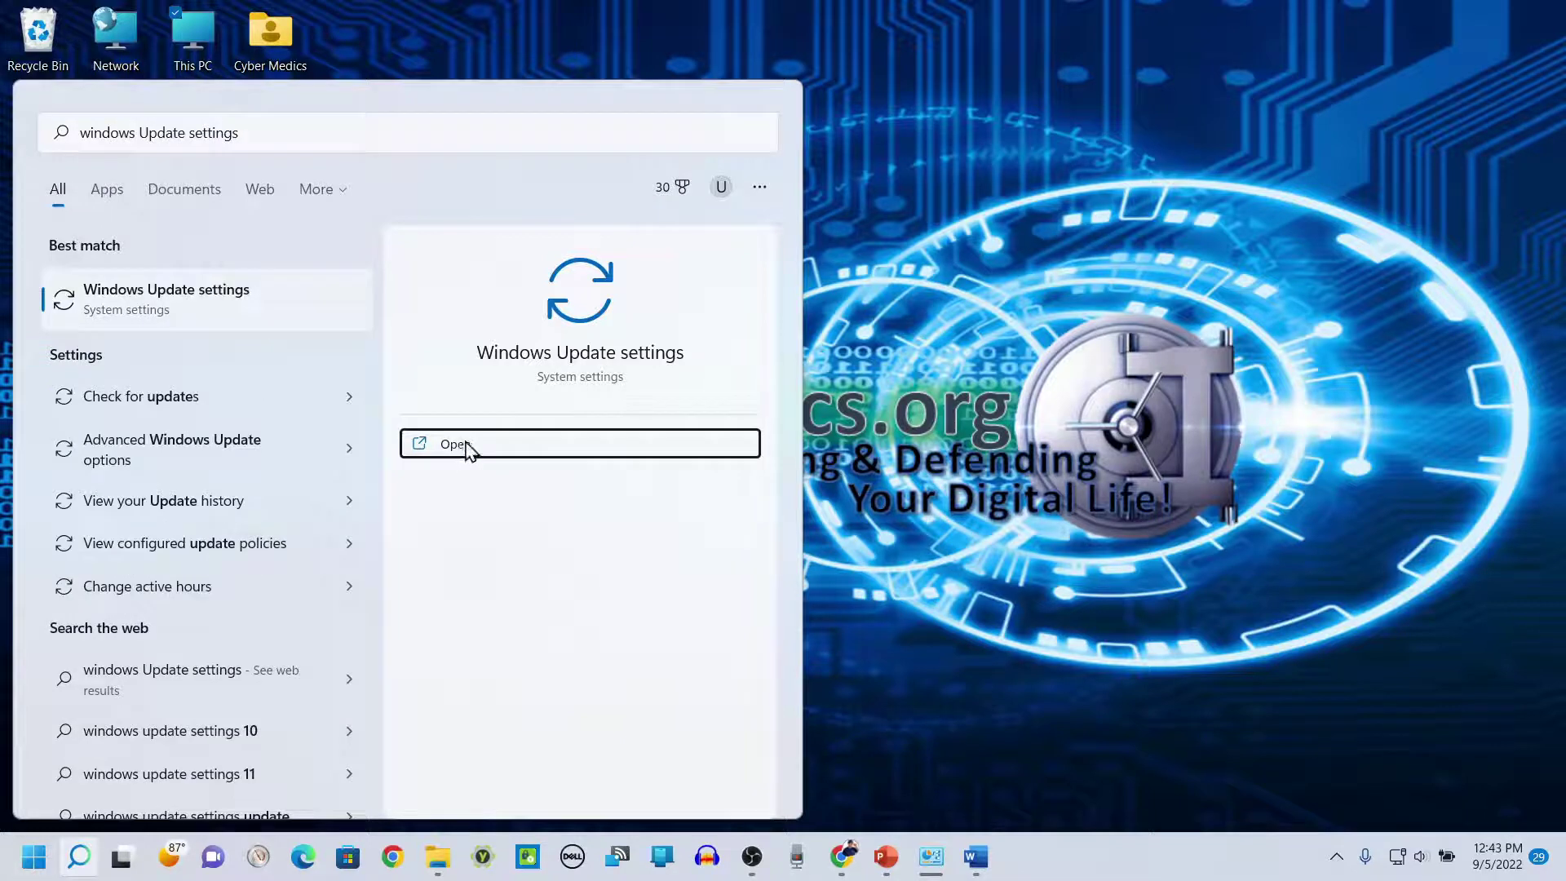
pyautogui.click(470, 446)
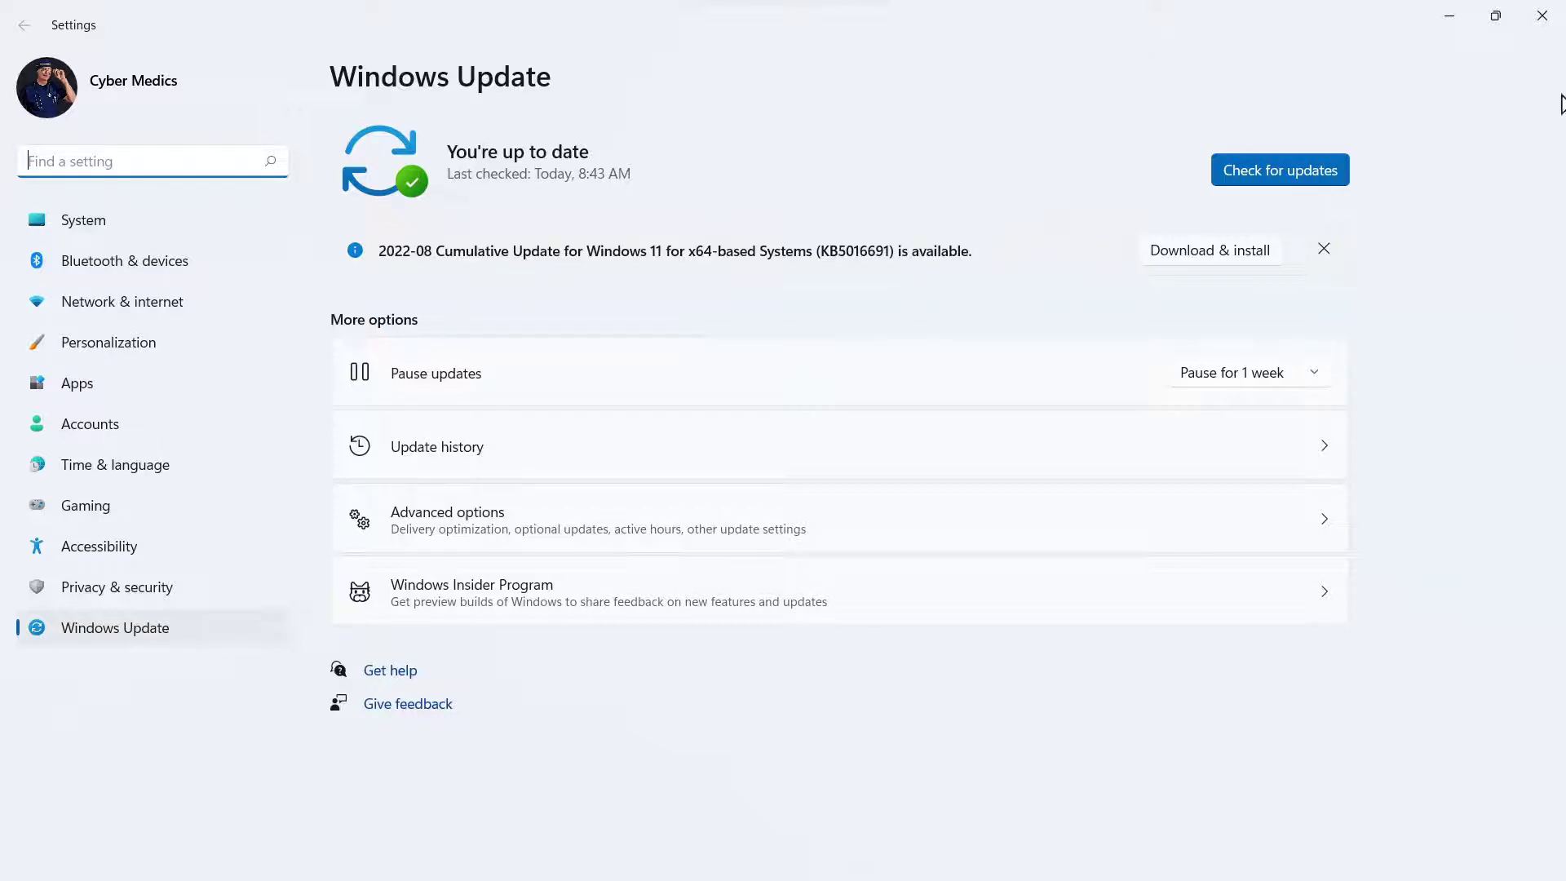
pyautogui.click(1543, 16)
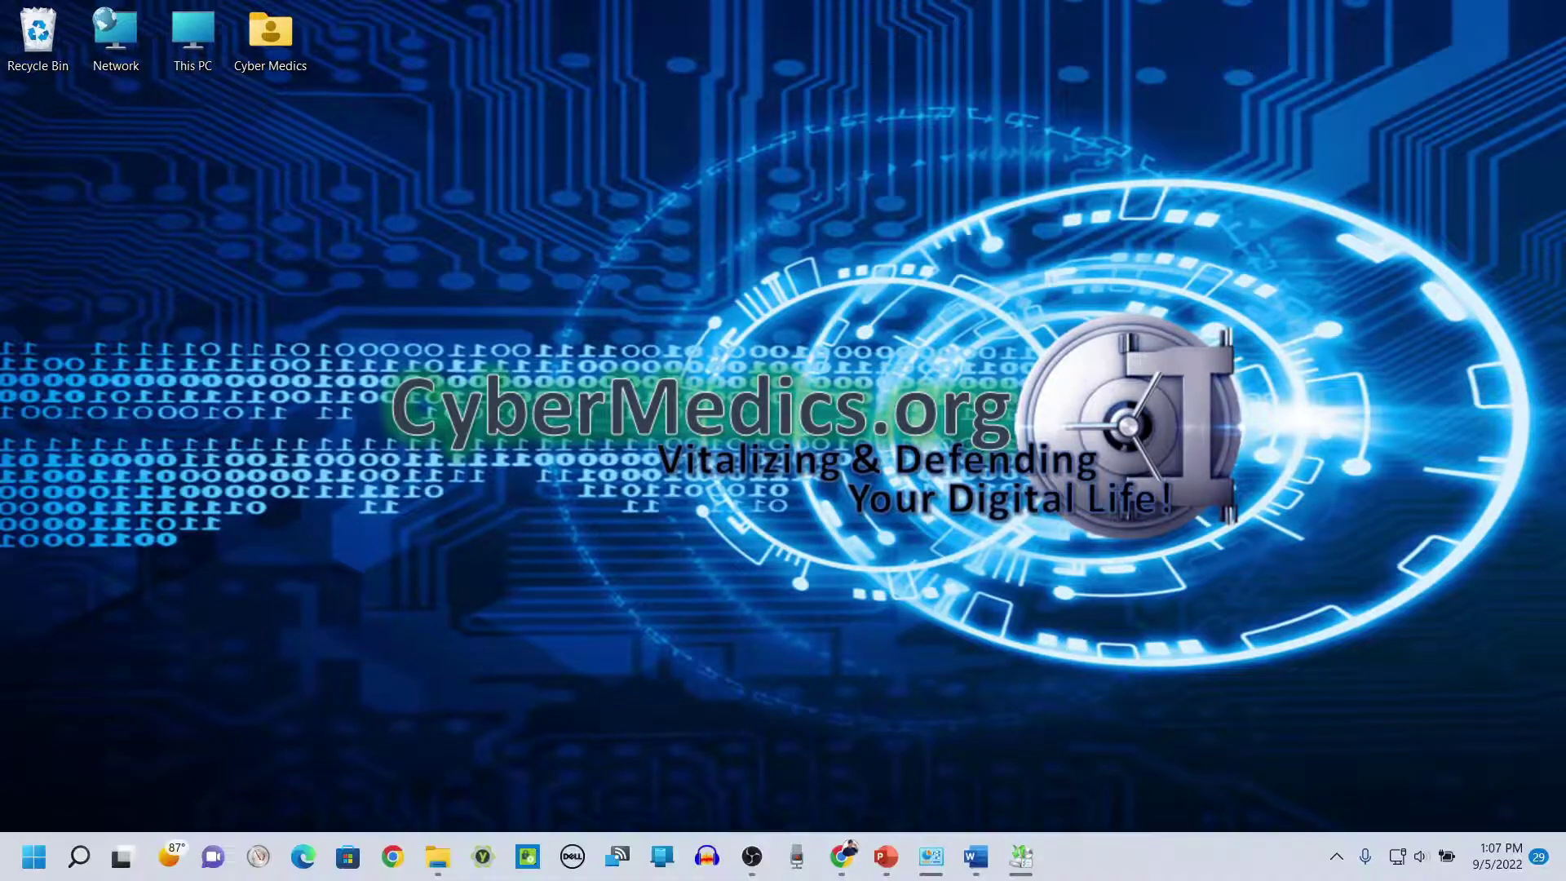
pyautogui.click(33, 863)
pyautogui.write('ms')
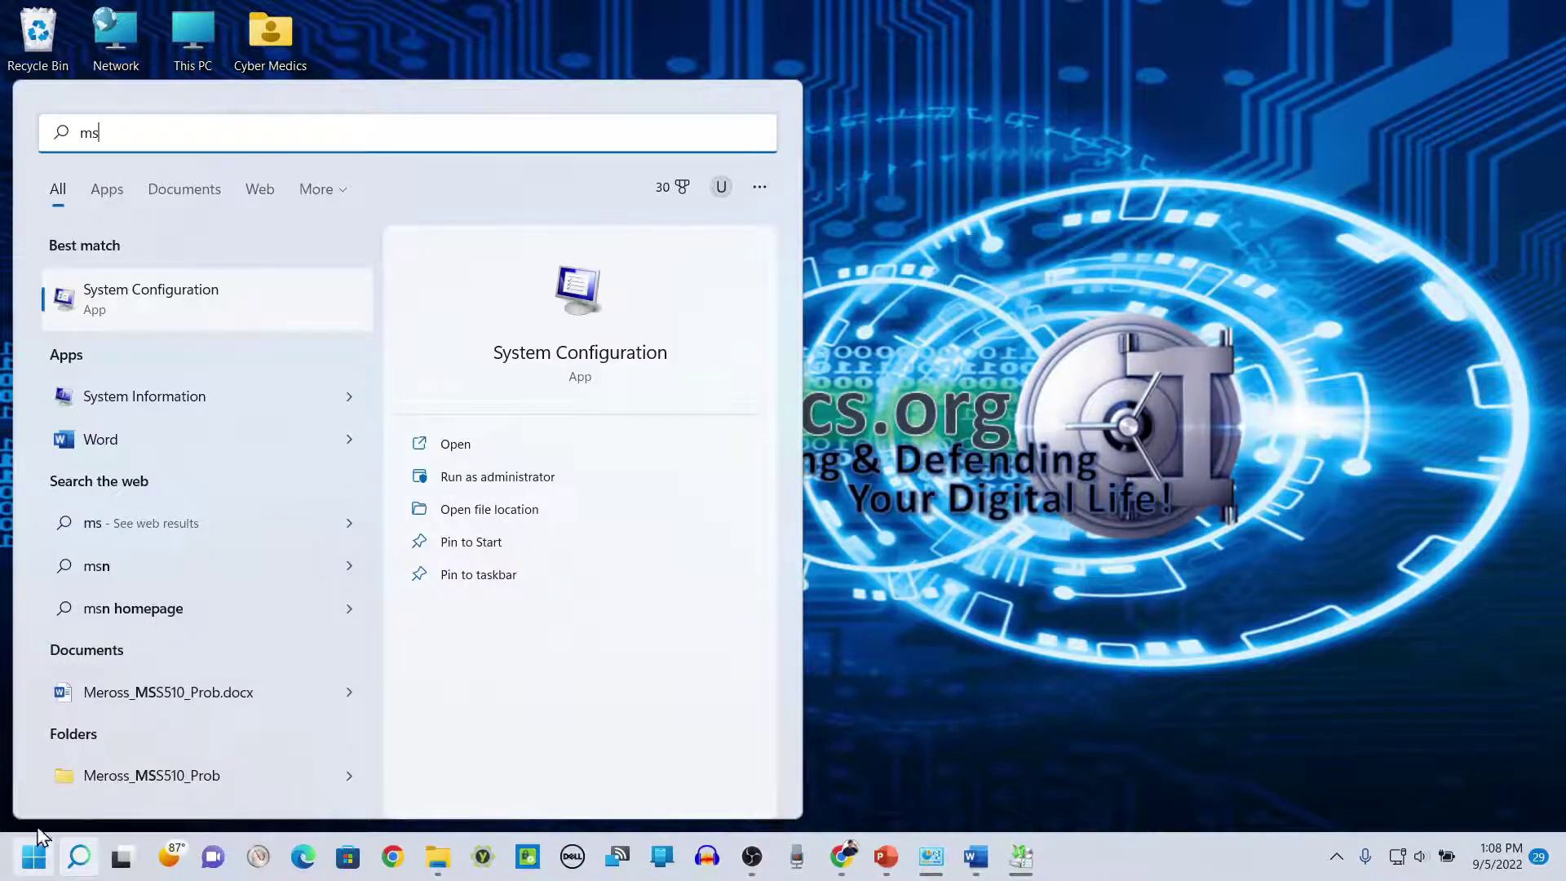
pyautogui.write('con')
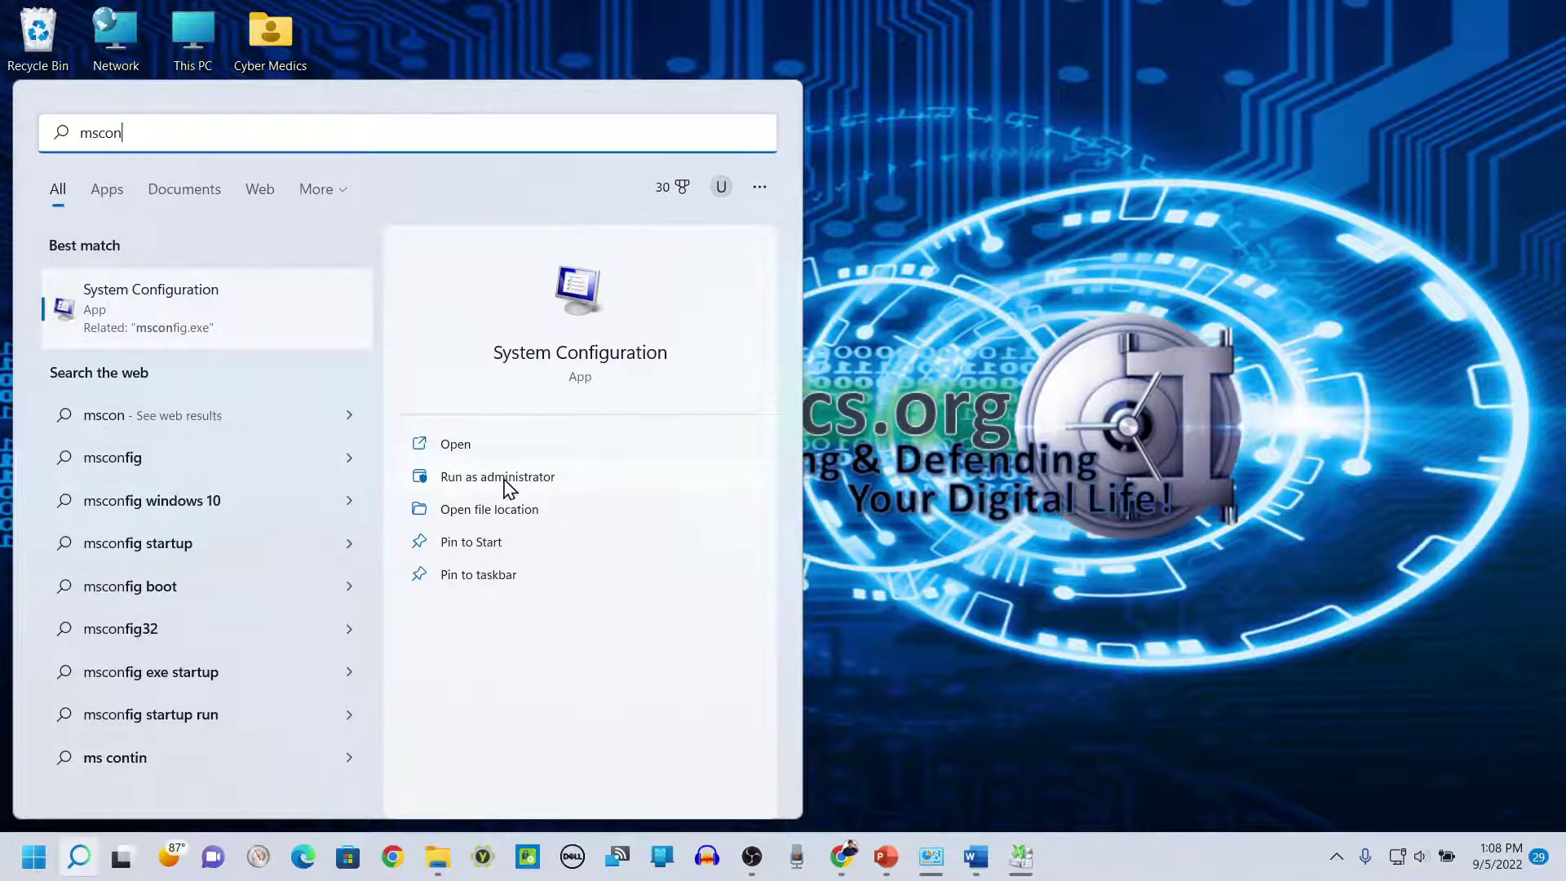
# Run System Configuration as administrator and choose Selective startup without loading startup items
pyautogui.click(461, 476)
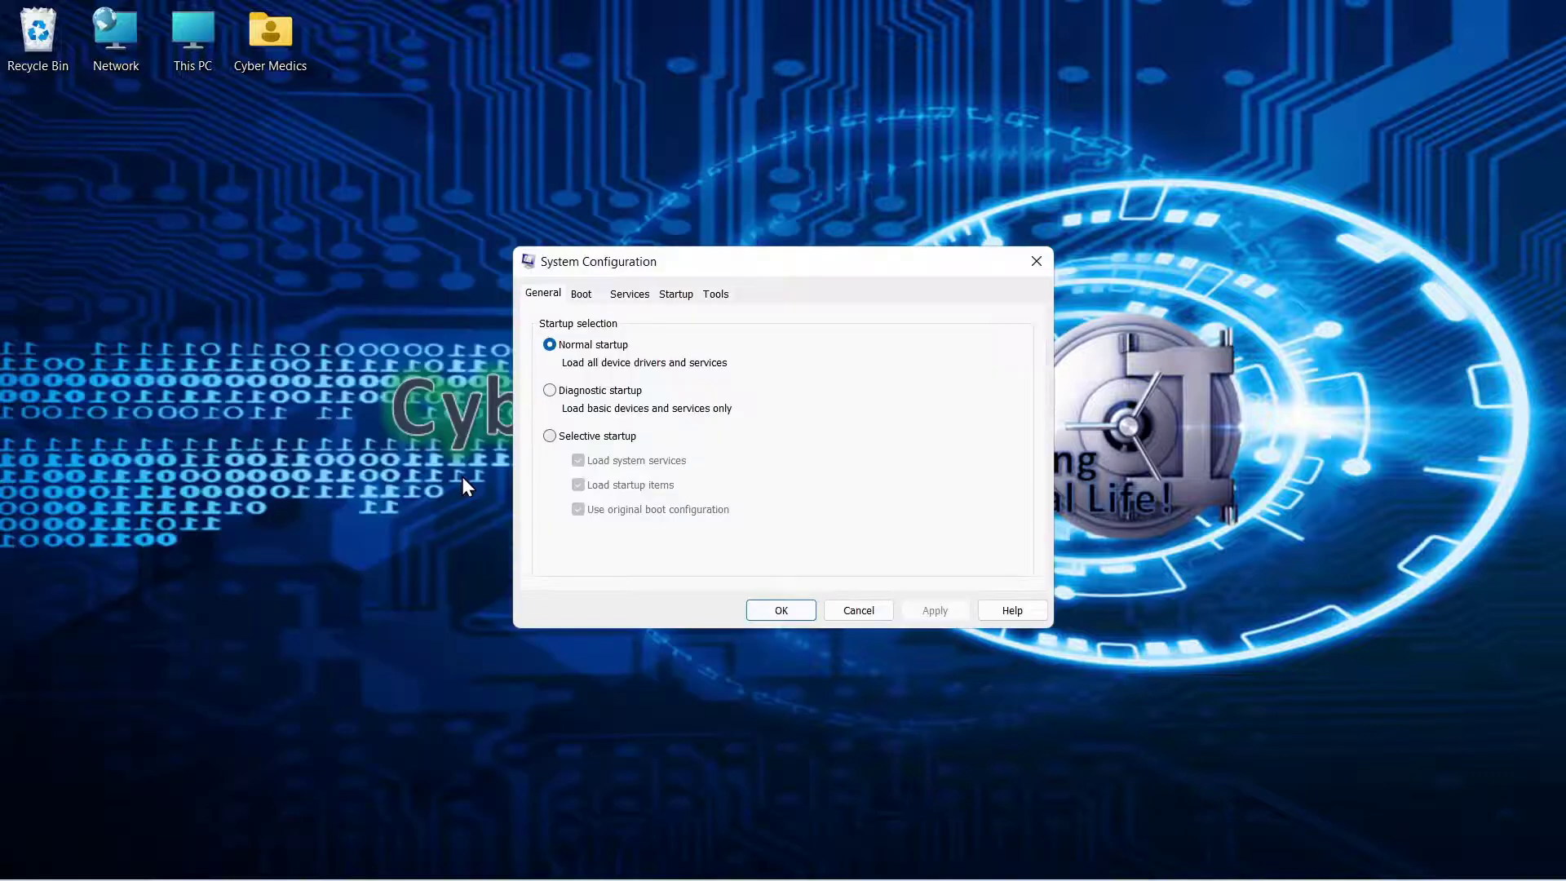
pyautogui.click(550, 435)
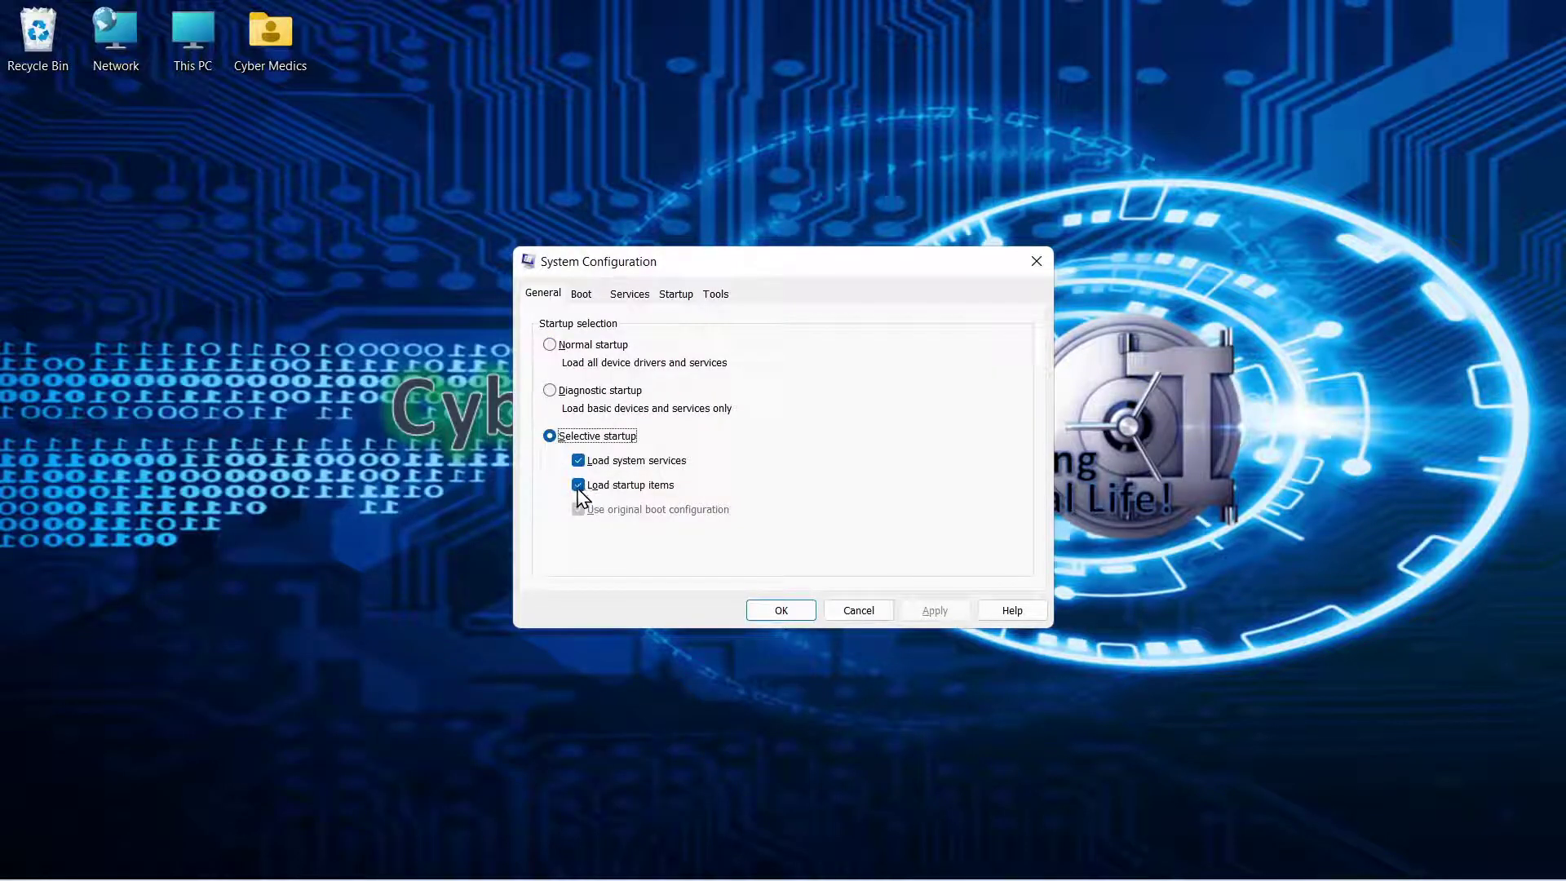
pyautogui.click(579, 486)
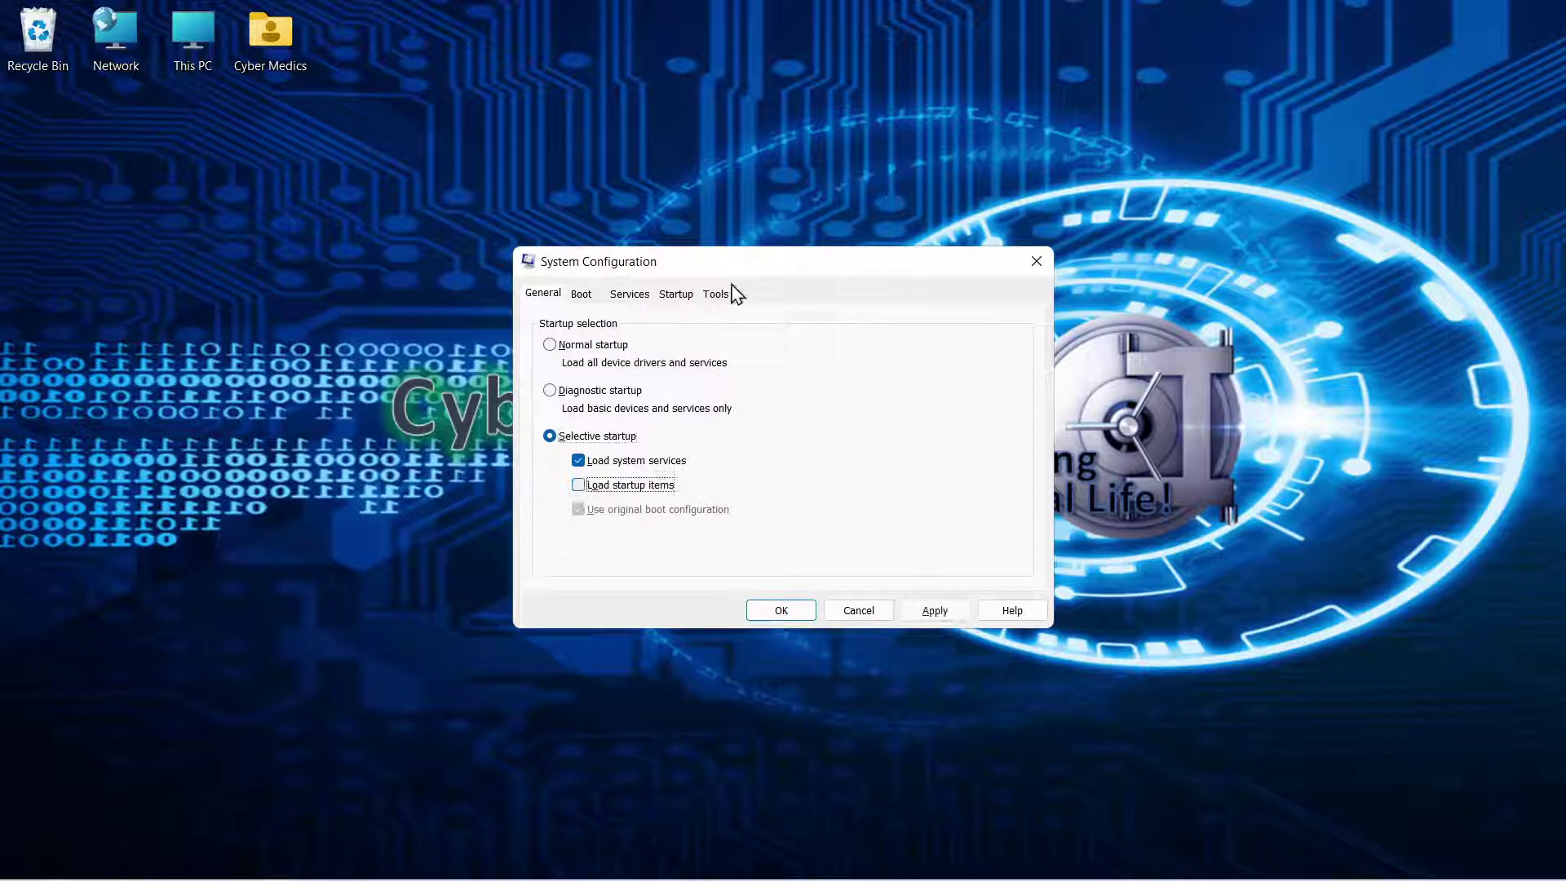
# Hide all Microsoft services, disable the remaining ones, apply, and restart the PC
pyautogui.click(630, 295)
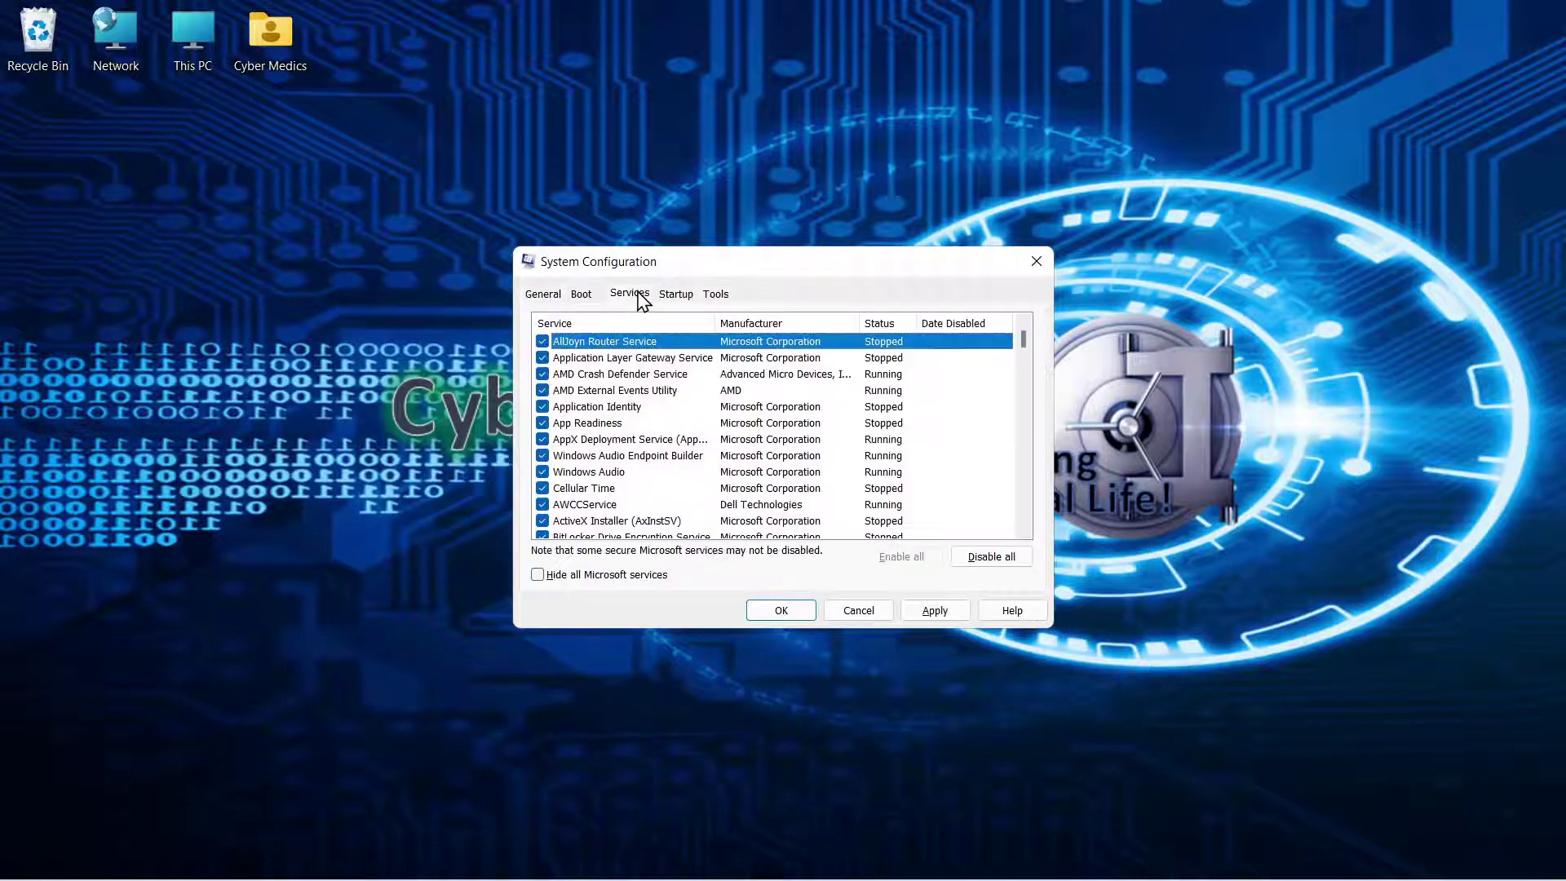
pyautogui.click(538, 575)
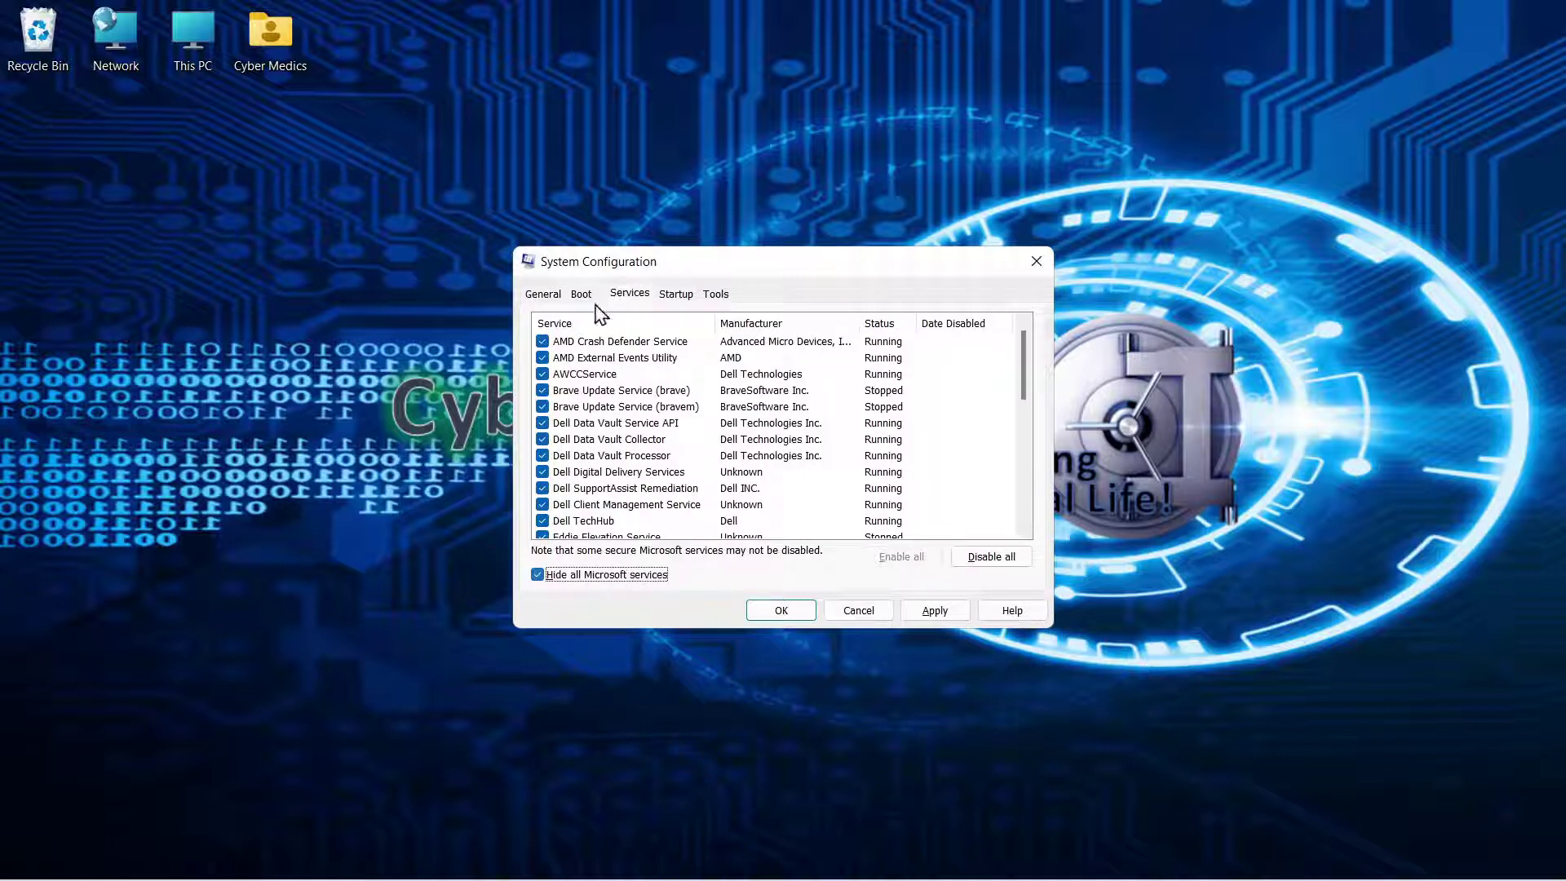
pyautogui.click(990, 561)
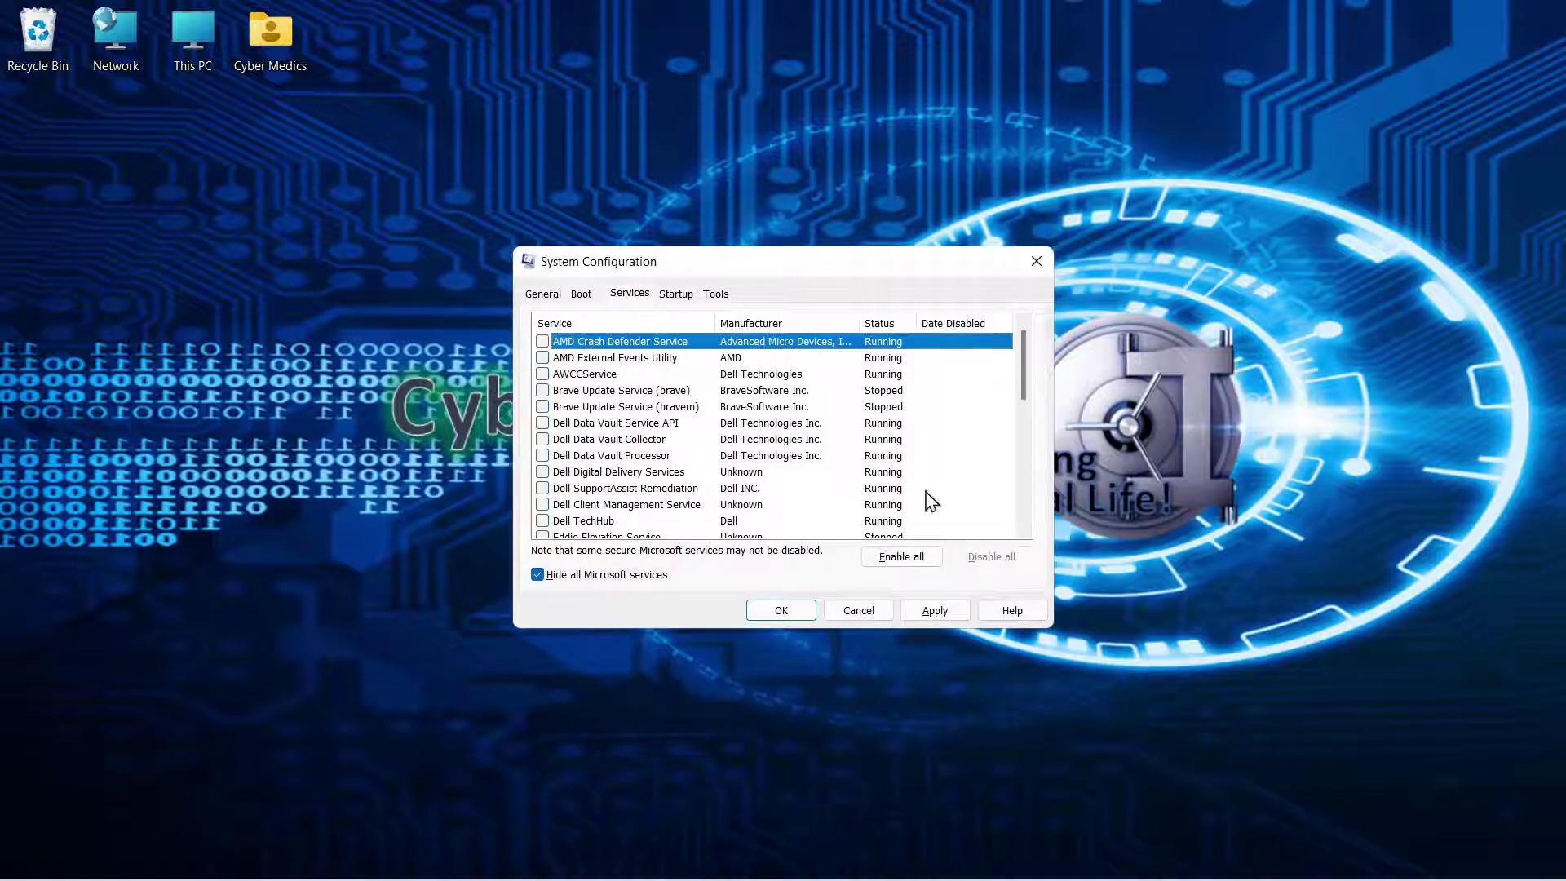
pyautogui.click(927, 613)
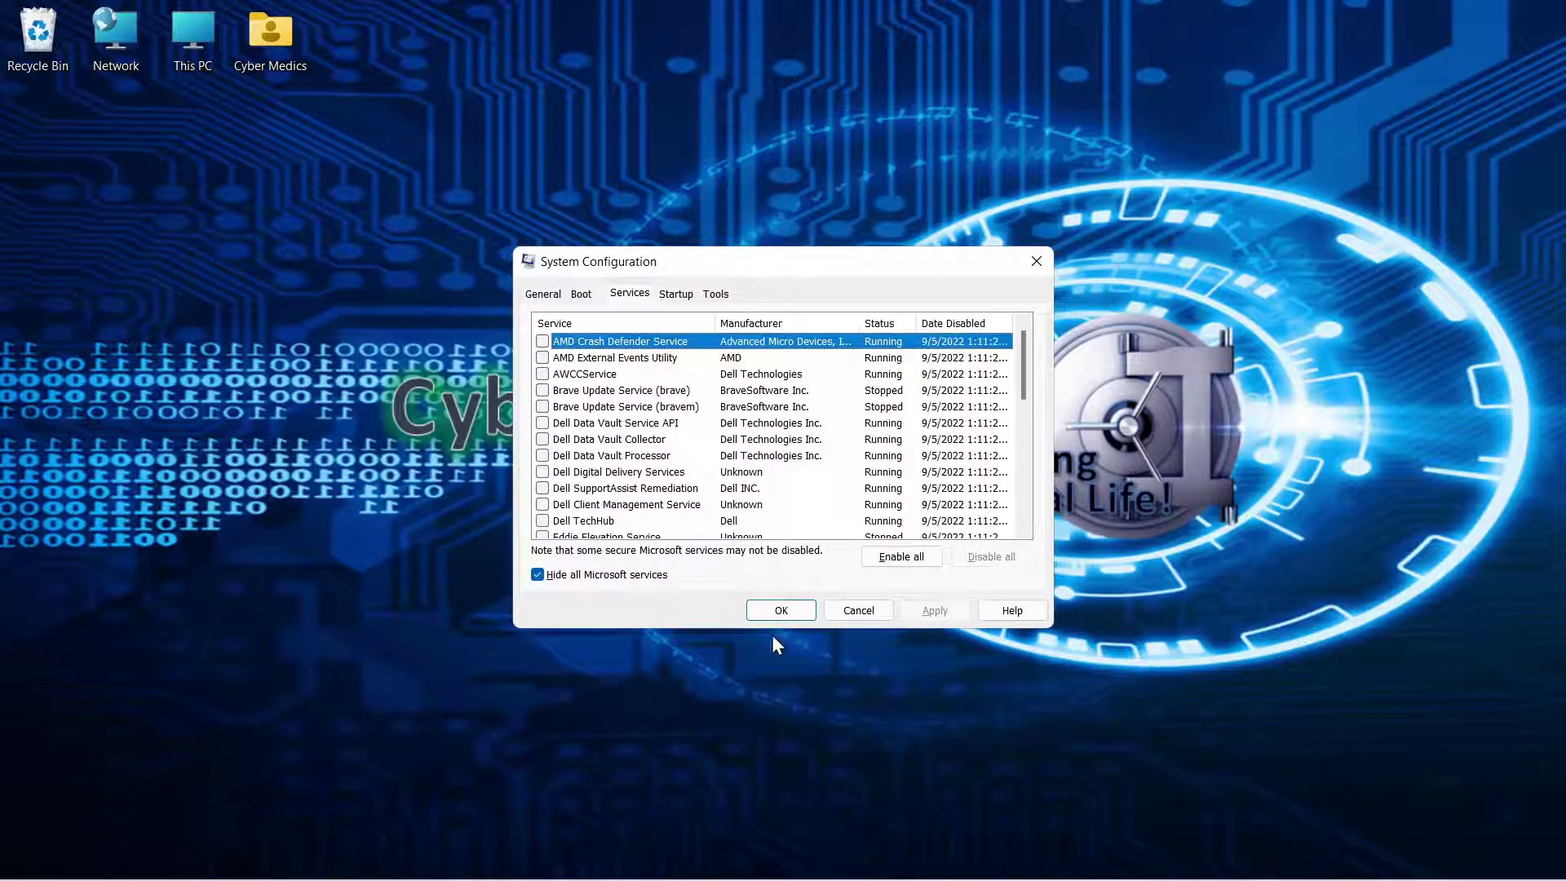
pyautogui.click(780, 611)
pyautogui.click(724, 488)
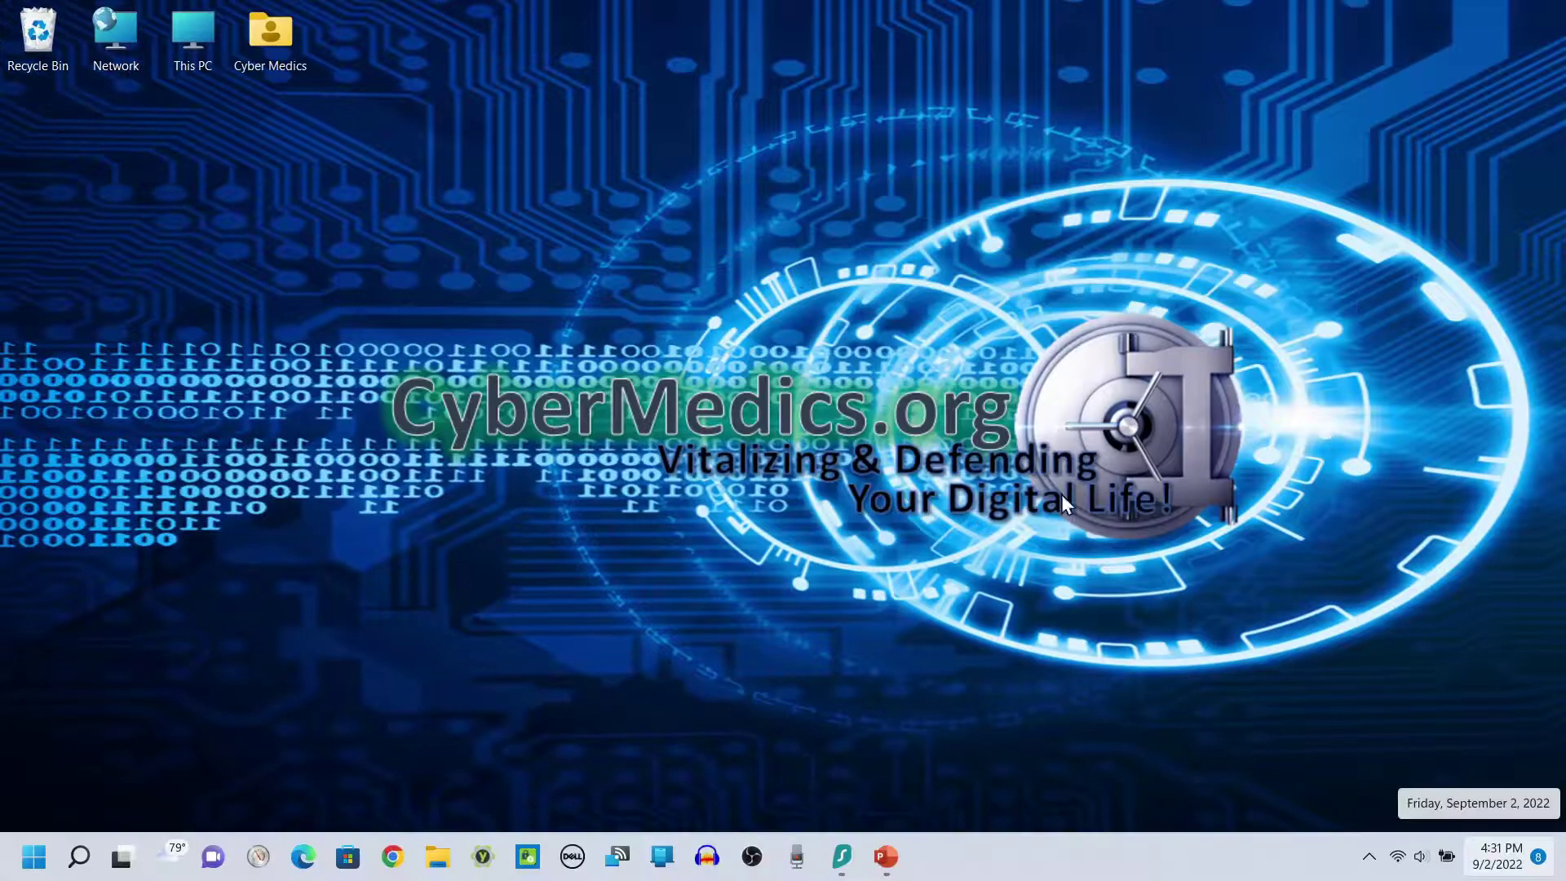
# Open Core isolation in Windows Security, try enabling Memory integrity, and list the incompatible drivers
pyautogui.click(1370, 856)
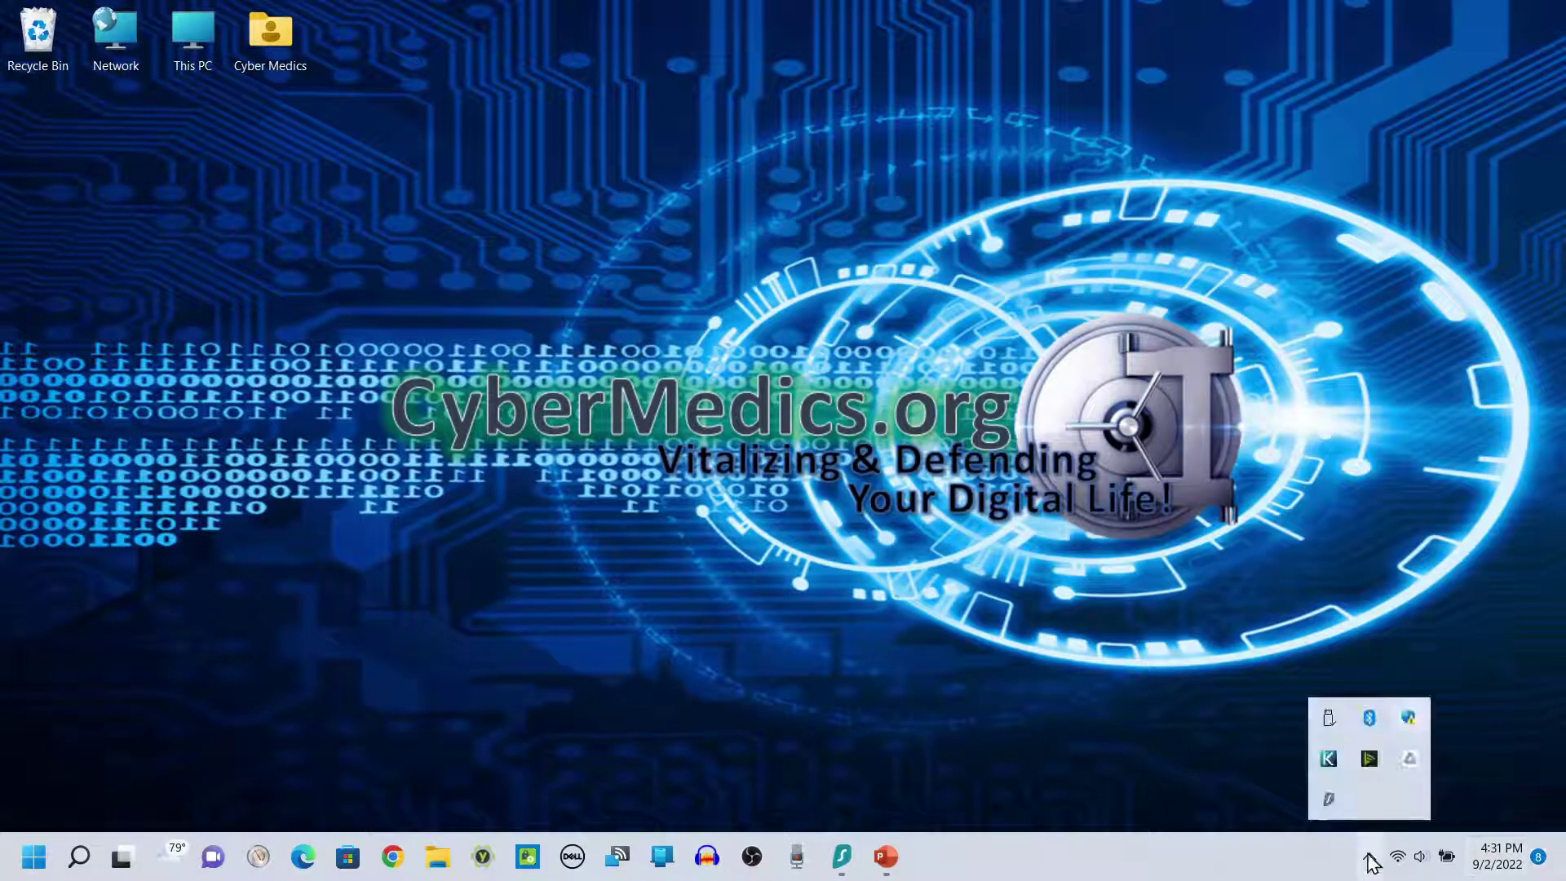
pyautogui.click(1410, 720)
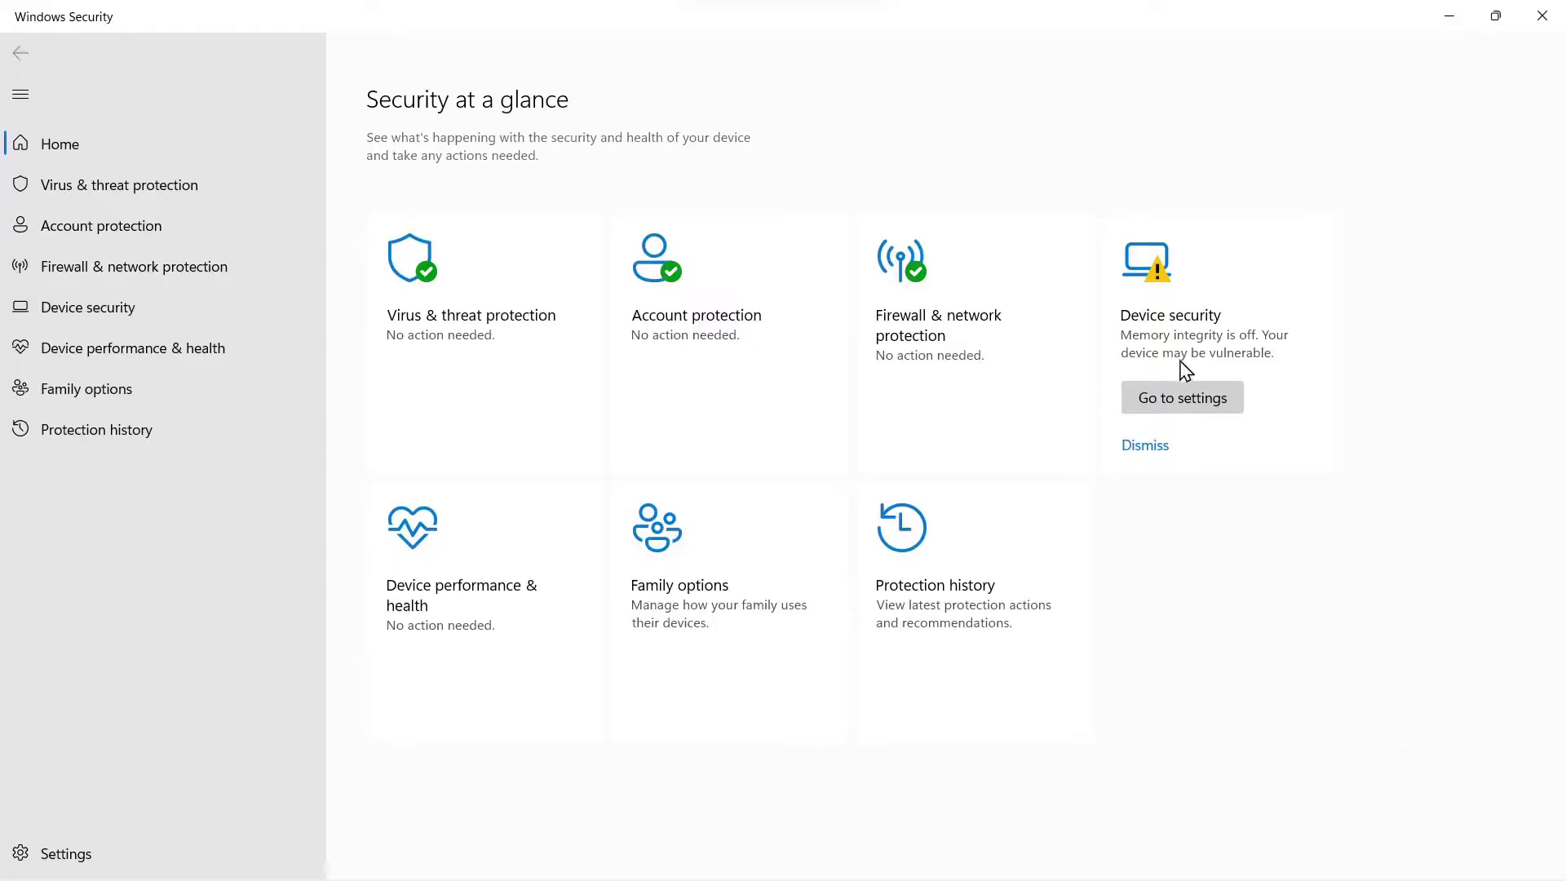
pyautogui.click(1196, 400)
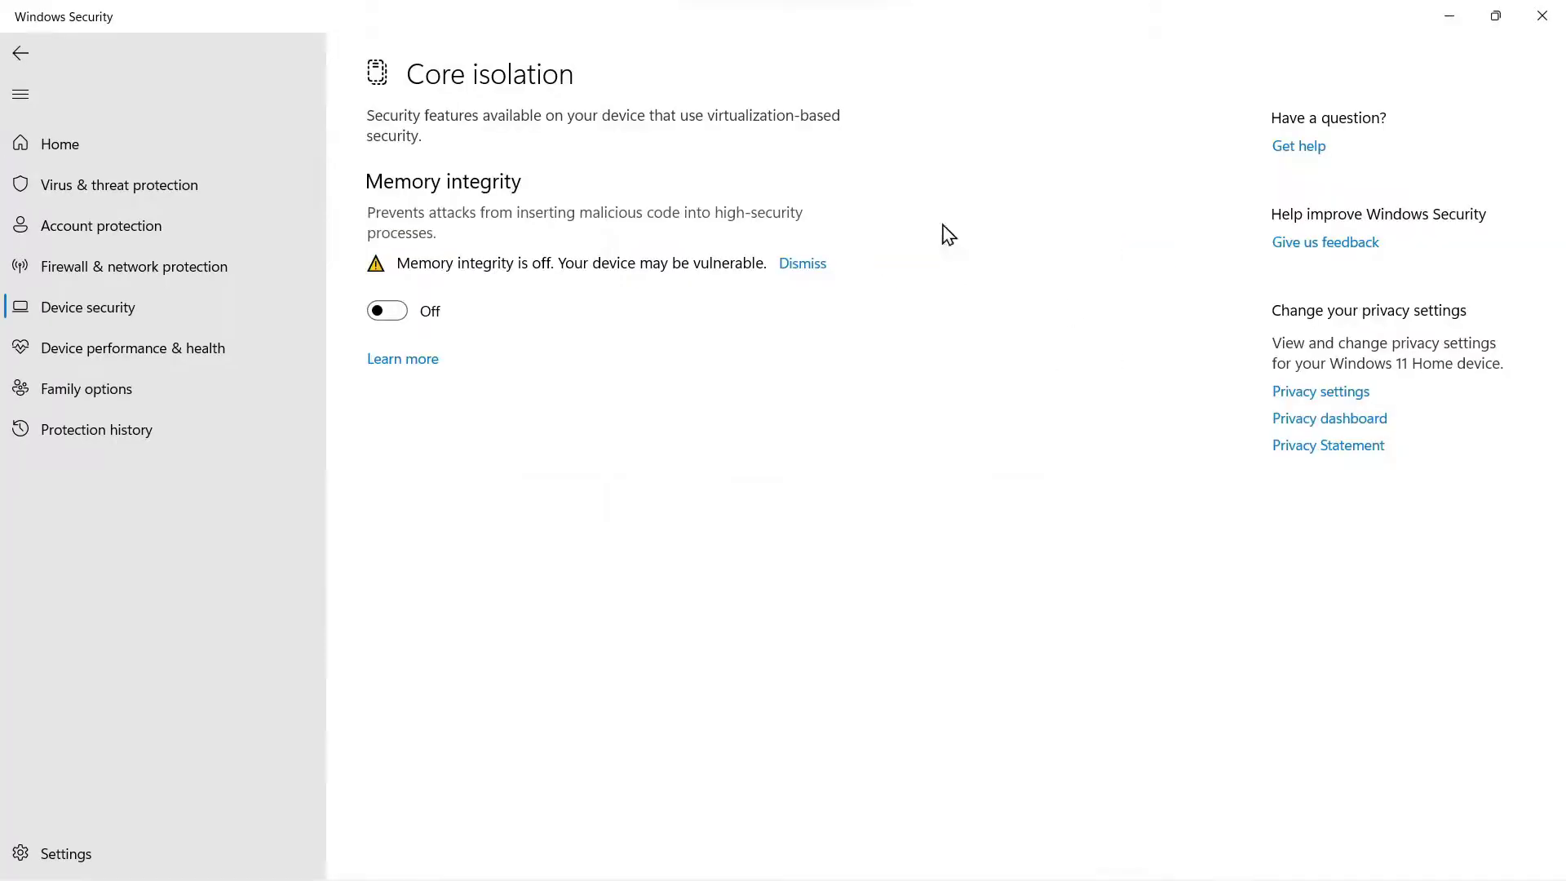
pyautogui.click(389, 311)
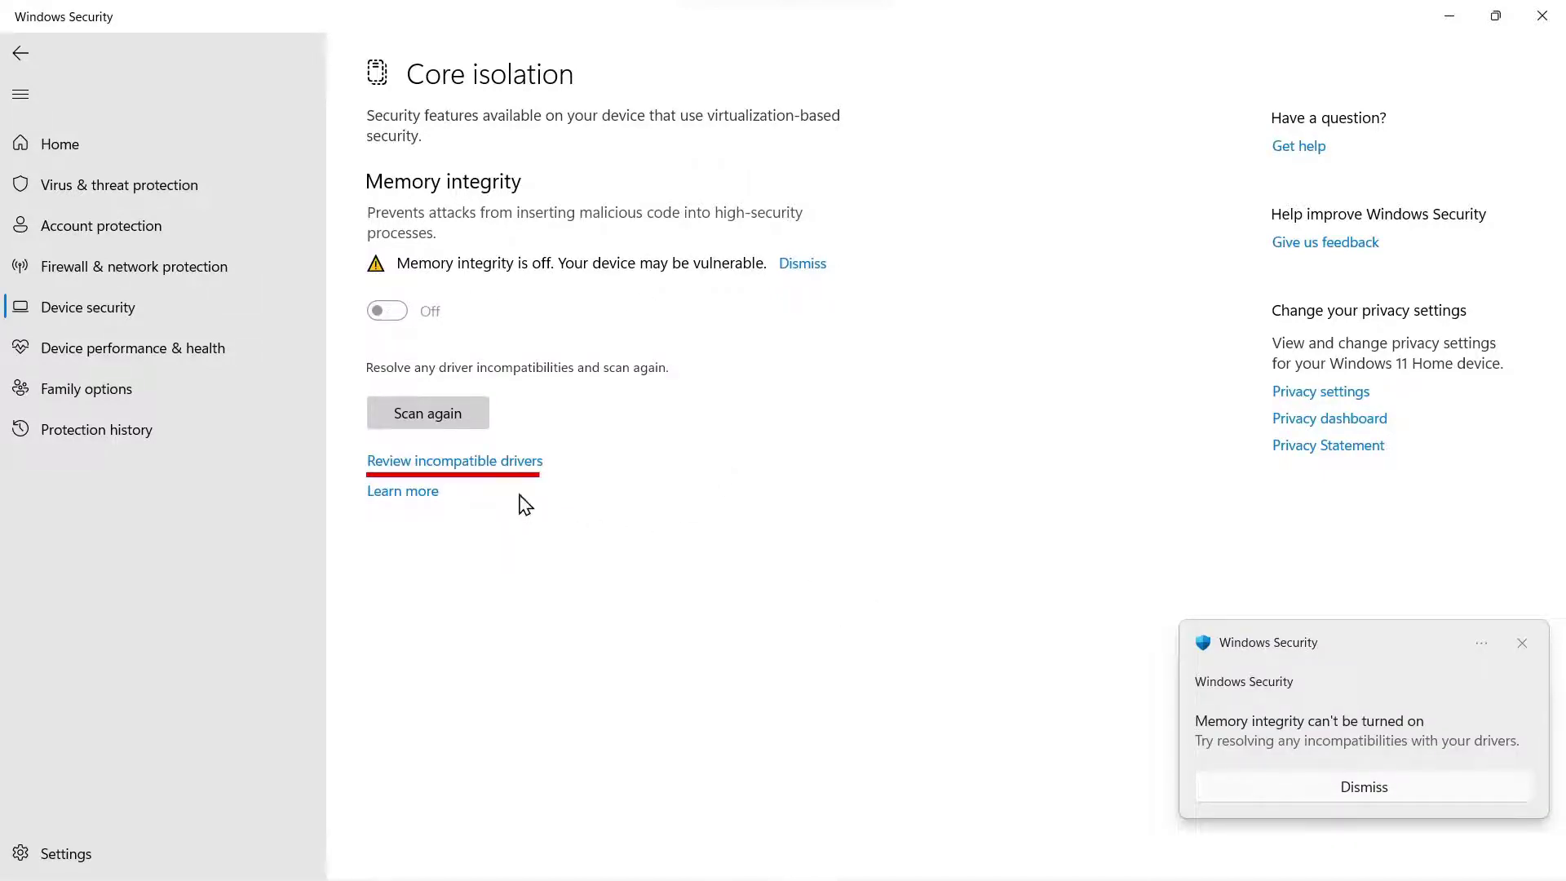
pyautogui.click(495, 466)
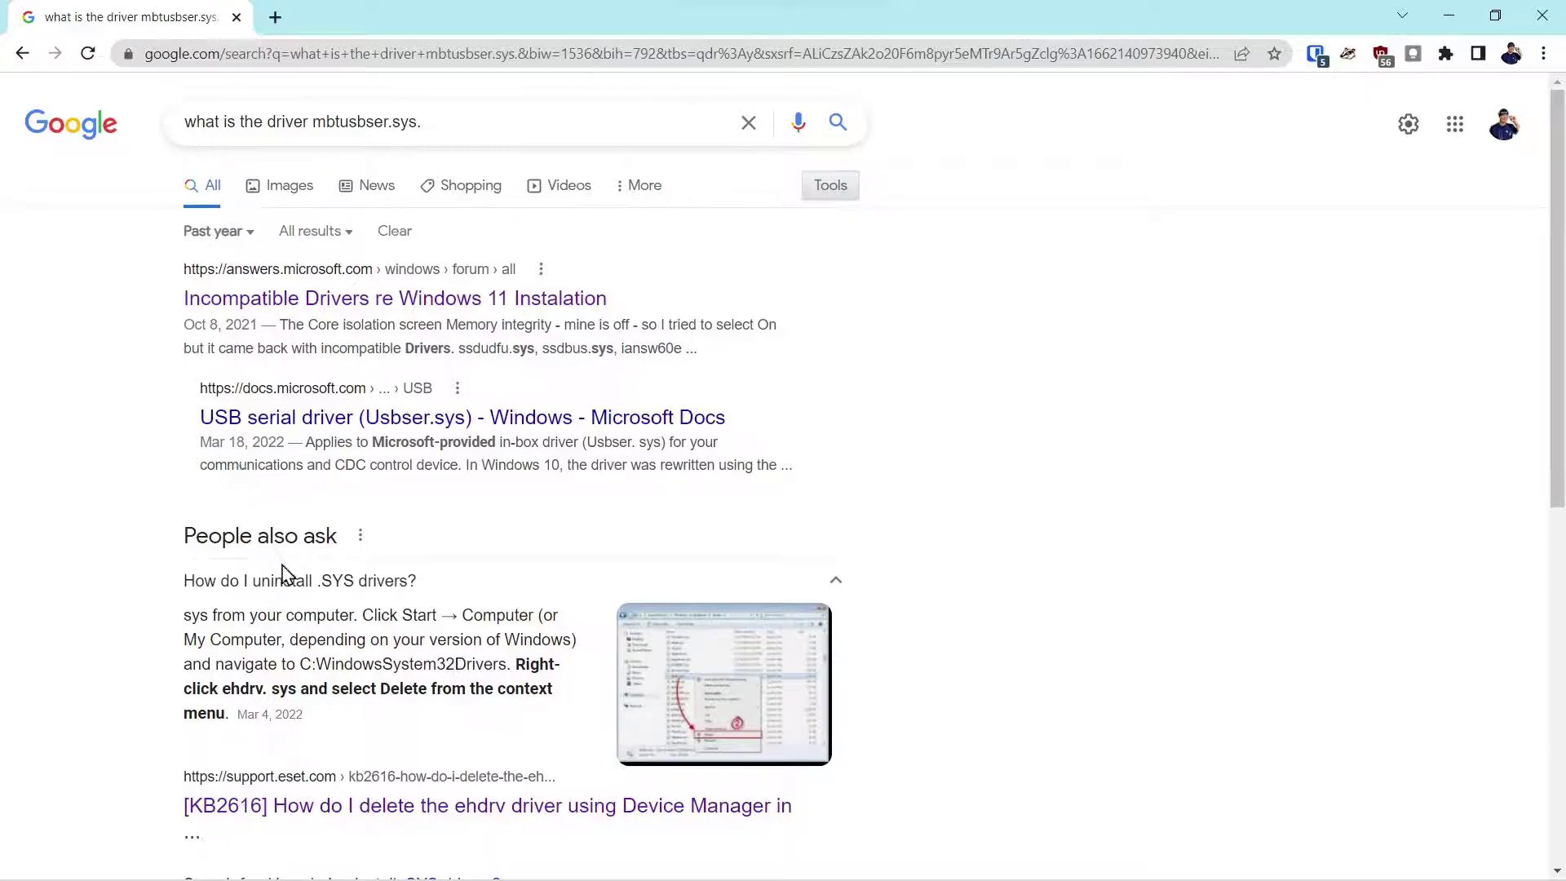
# Look up ssdudfu.sys on virustotal.com, showing 0 of 67 detections, then close Chrome
pyautogui.click(275, 17)
pyautogui.write('virustotal.com')
pyautogui.press('Return')
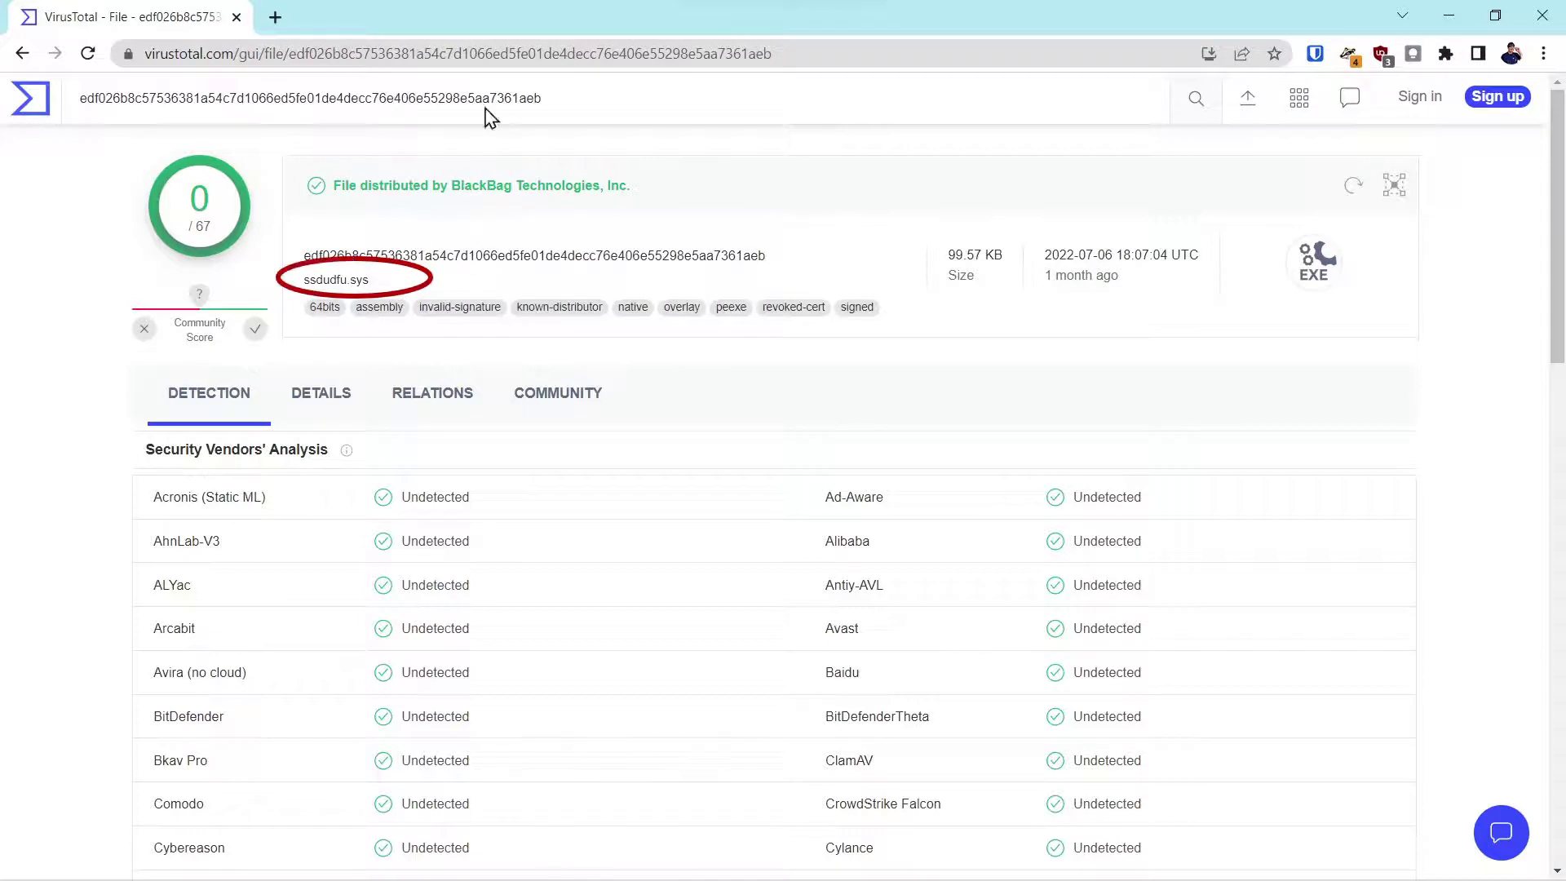
pyautogui.click(1544, 16)
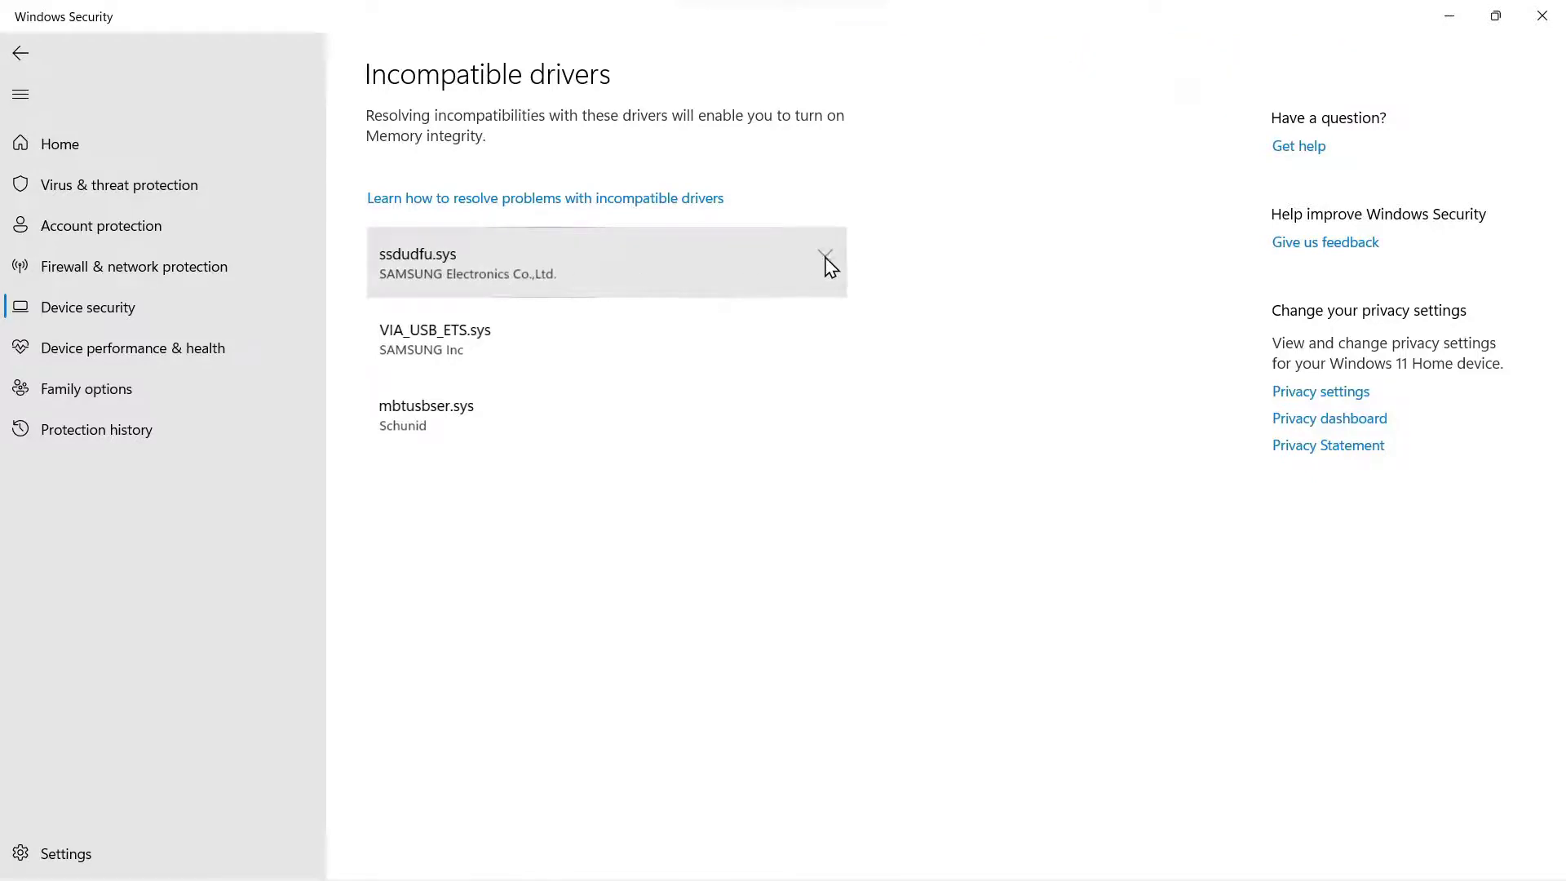
# Expand ssdudfu.sys, VIA_USB_ETS.sys and mbtusbser.sys to reveal oem158.inf, oem155.inf, oem142.inf, then minimize
pyautogui.click(826, 259)
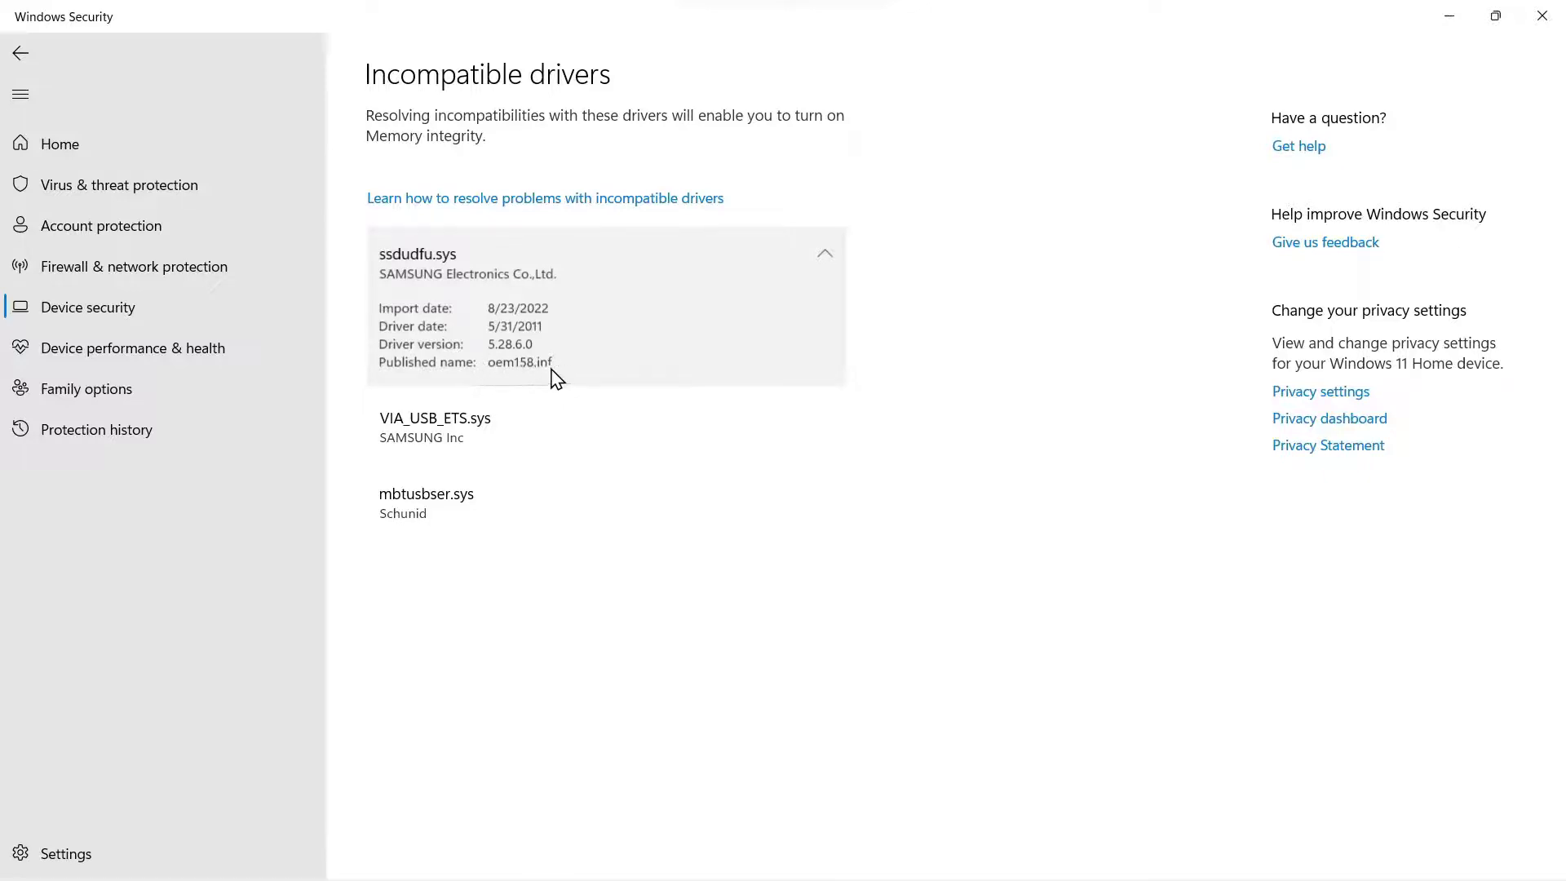
pyautogui.click(686, 447)
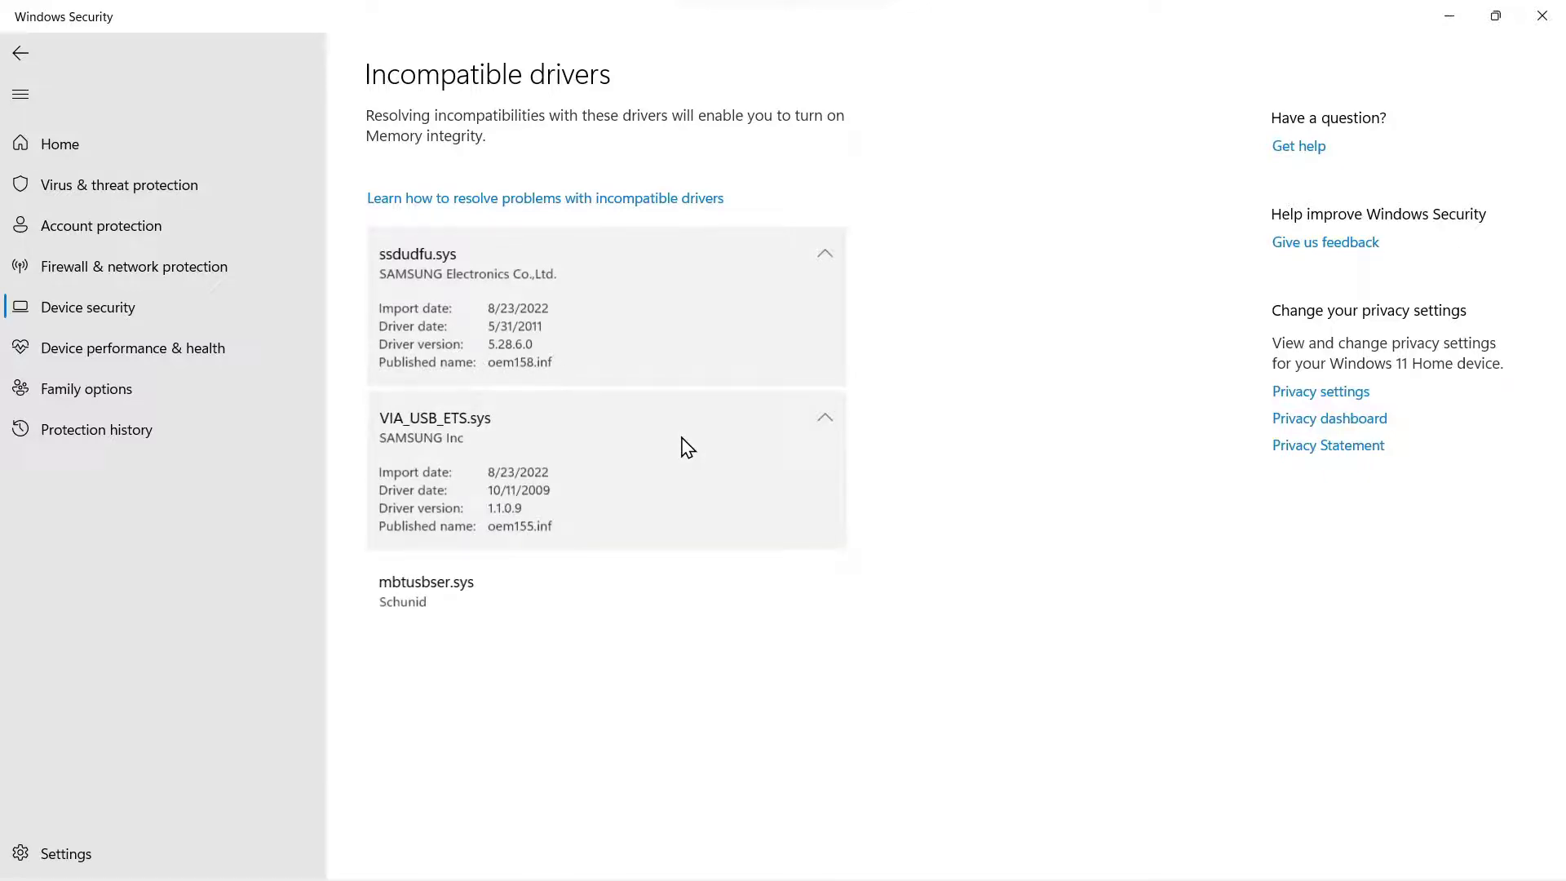
pyautogui.click(635, 608)
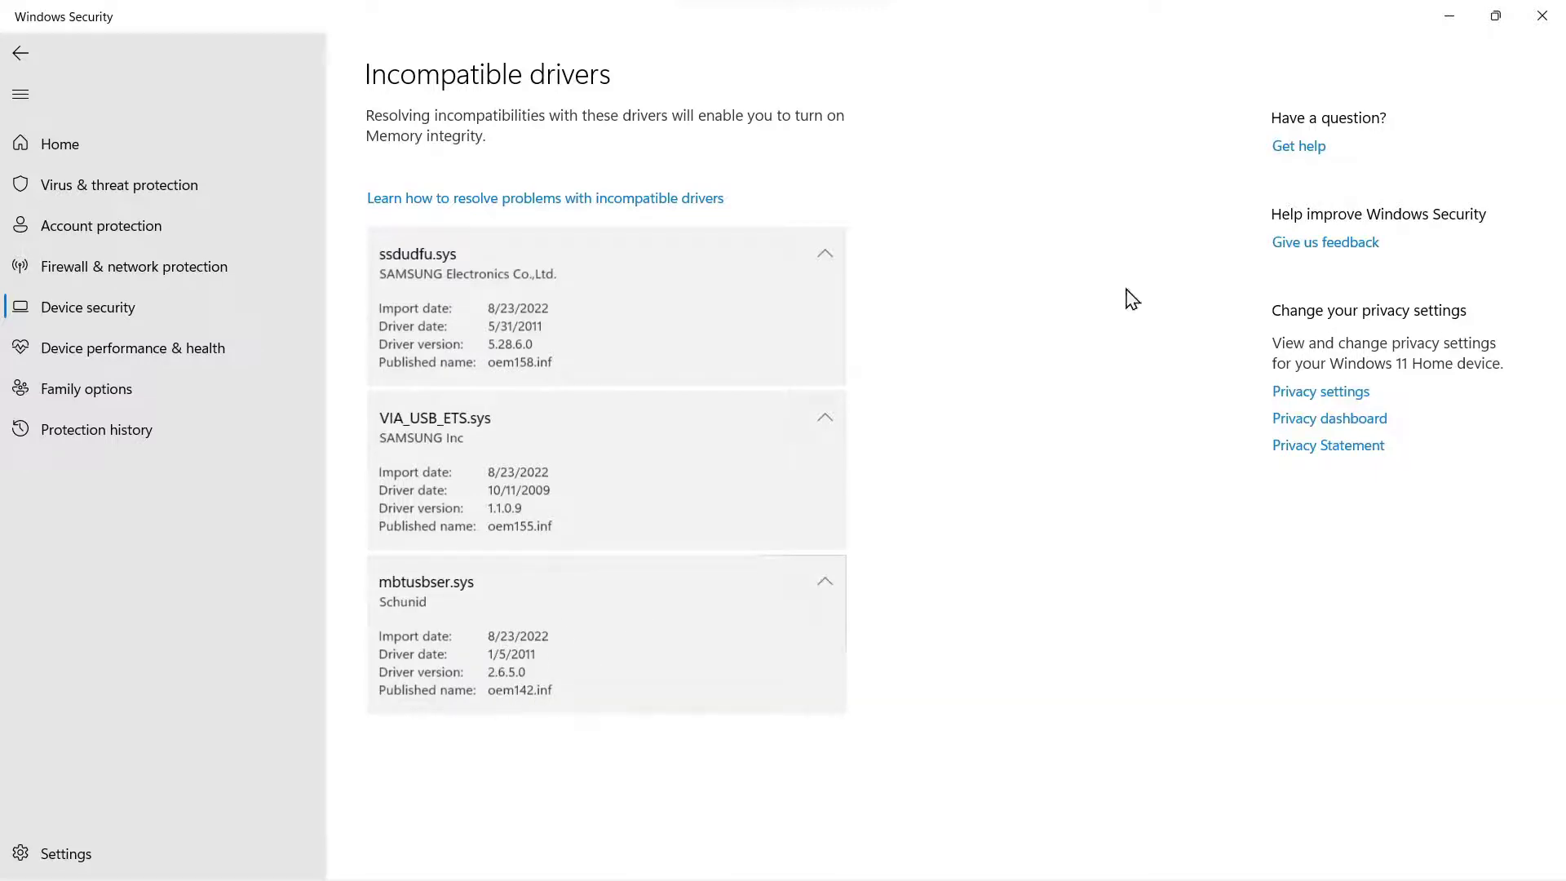
pyautogui.click(1456, 25)
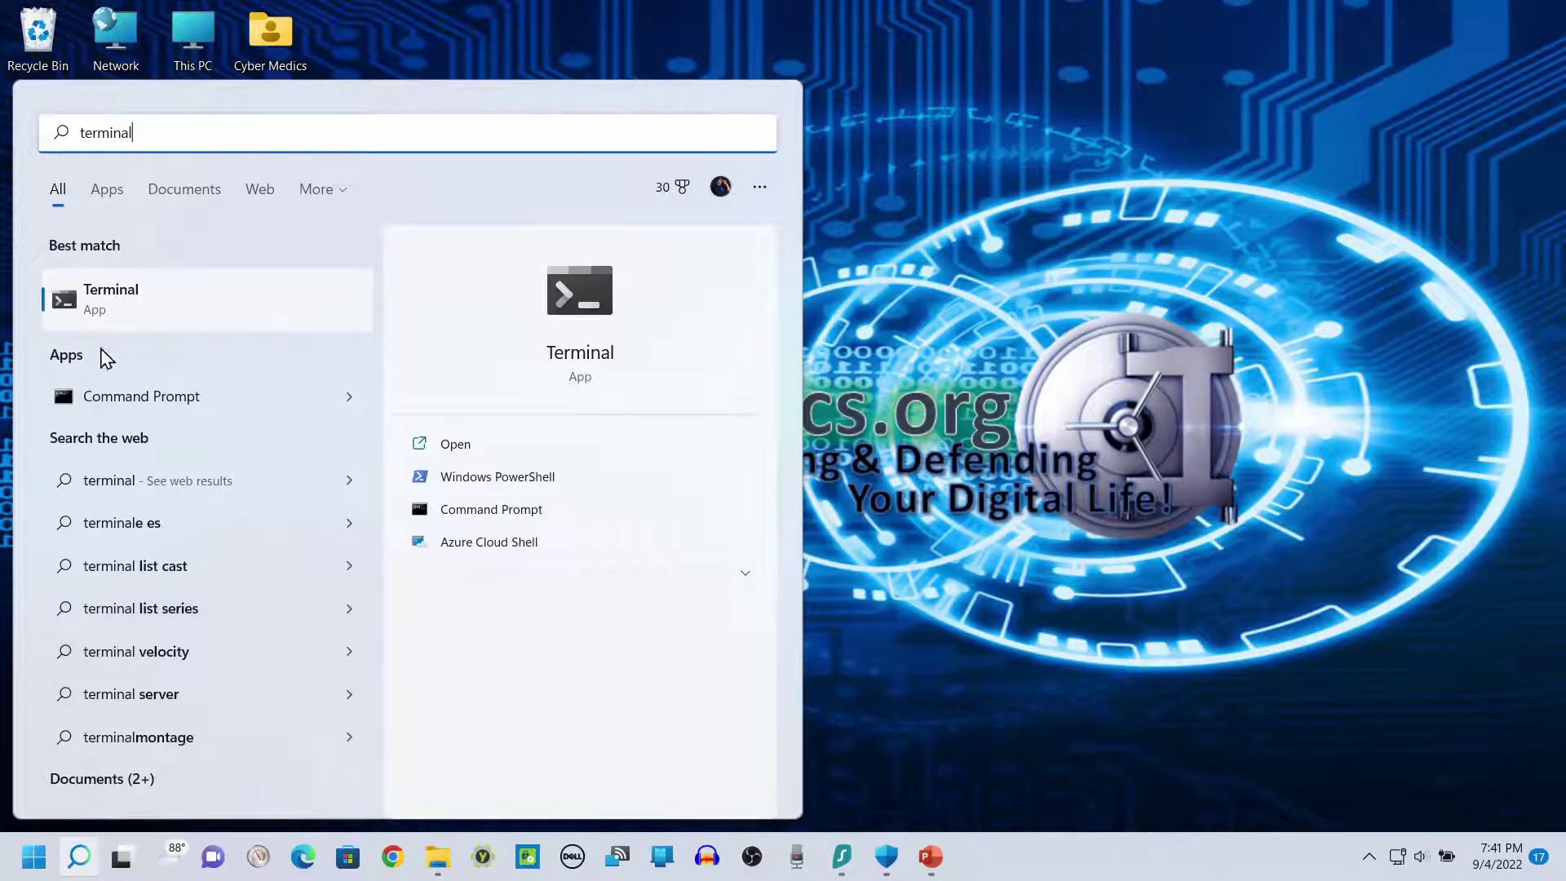
# Run 'pnputil /delete-driver oem153.inf' in a non-admin Terminal, which fails with Access is denied, then close it
pyautogui.click(118, 320)
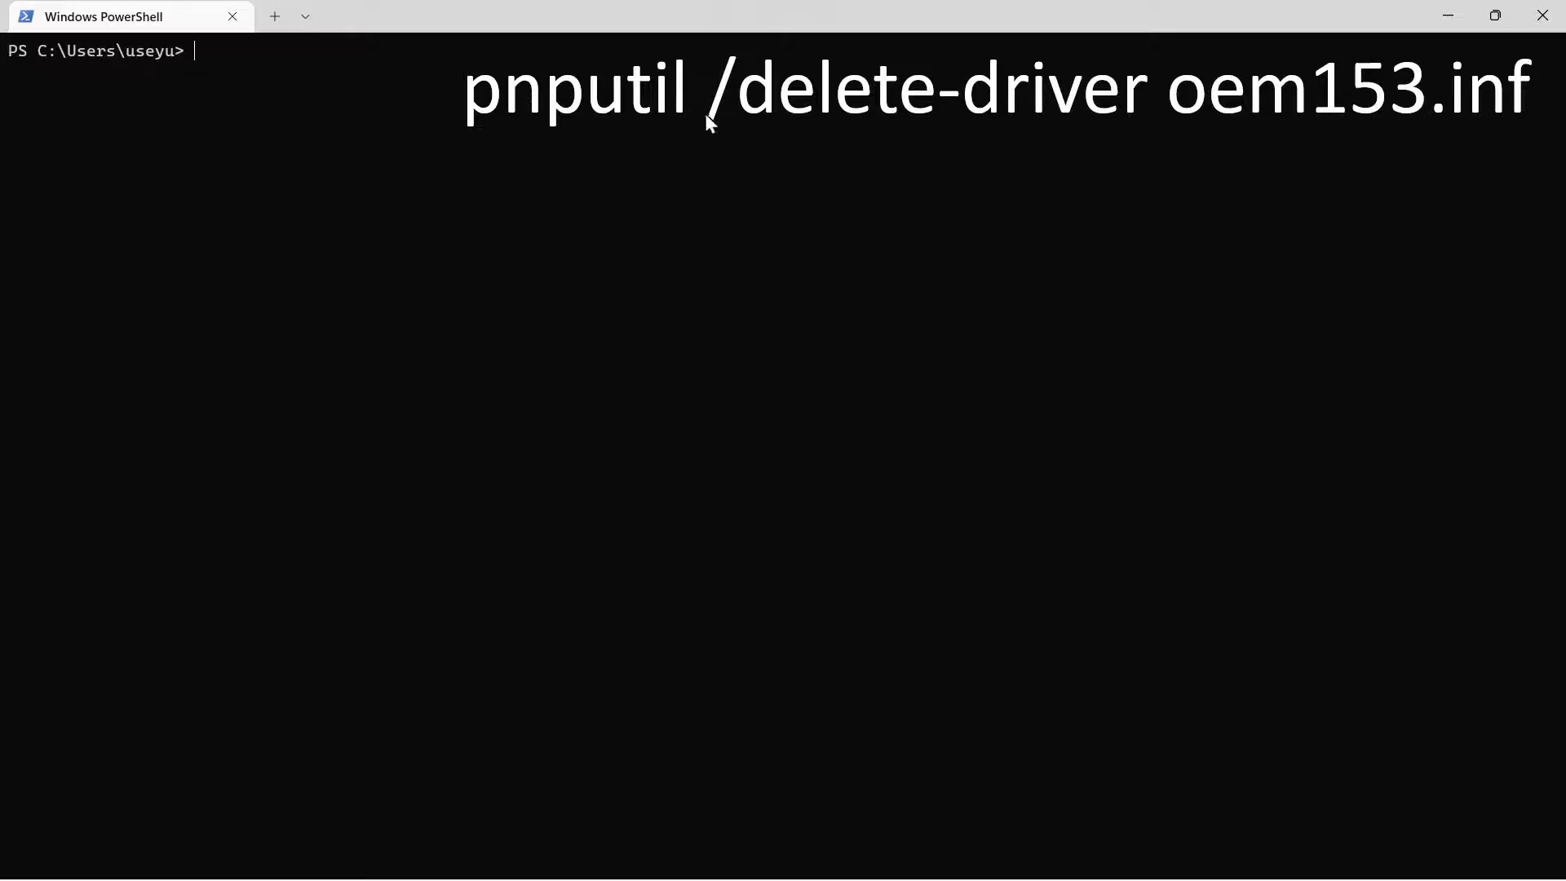
pyautogui.write('pnputil /delete-driver oem153.inf')
pyautogui.press('Return')
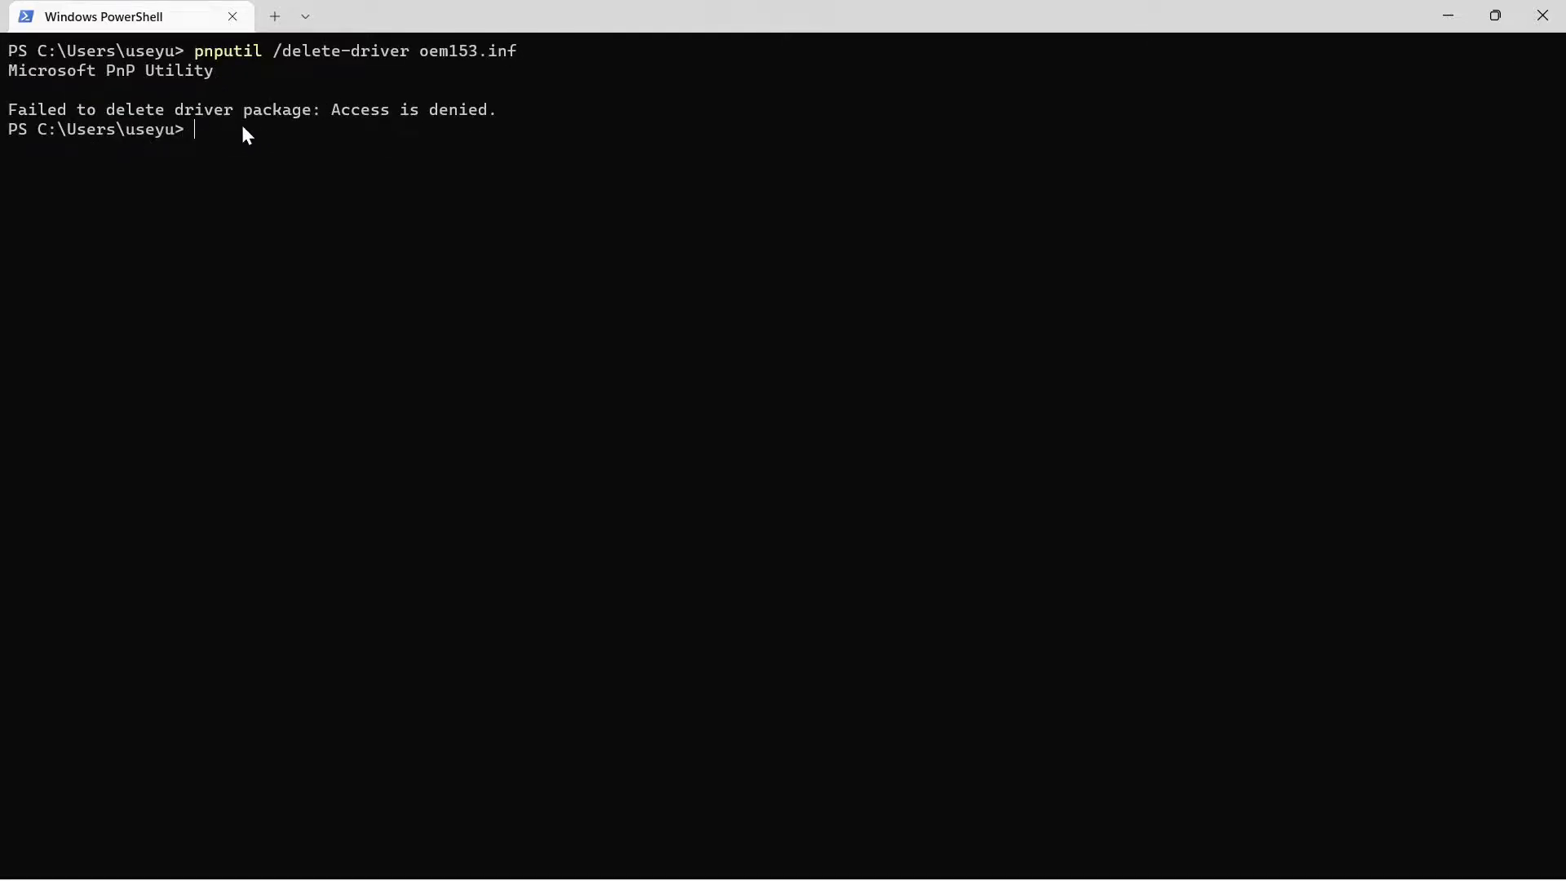
pyautogui.click(1544, 16)
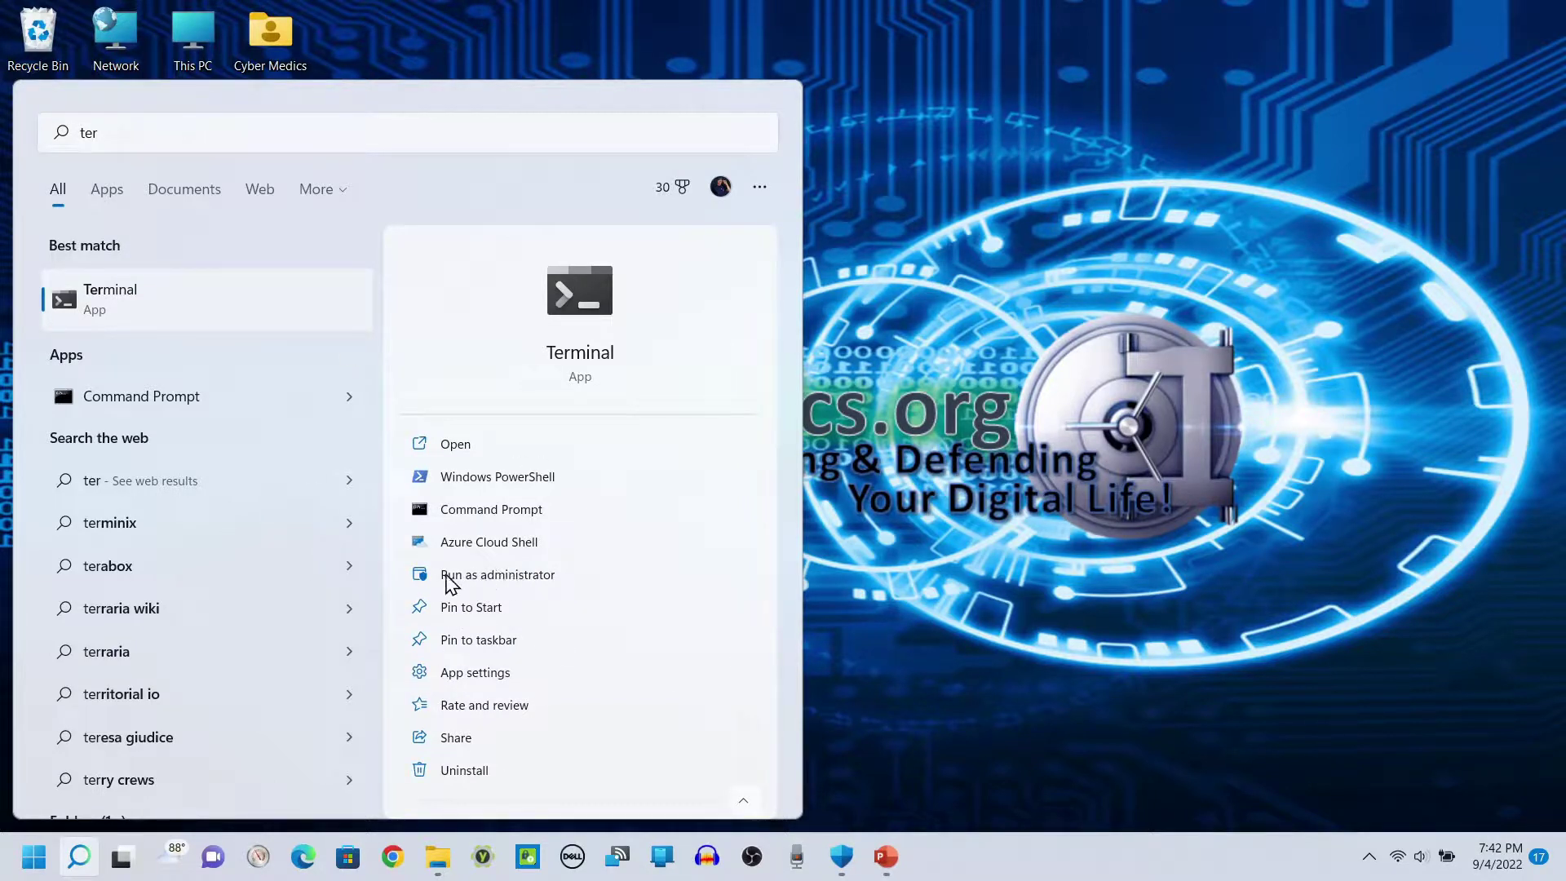
# In an administrator Terminal, delete oem158.inf, oem155.inf and oem142.inf with pnputil, then close it
pyautogui.click(470, 575)
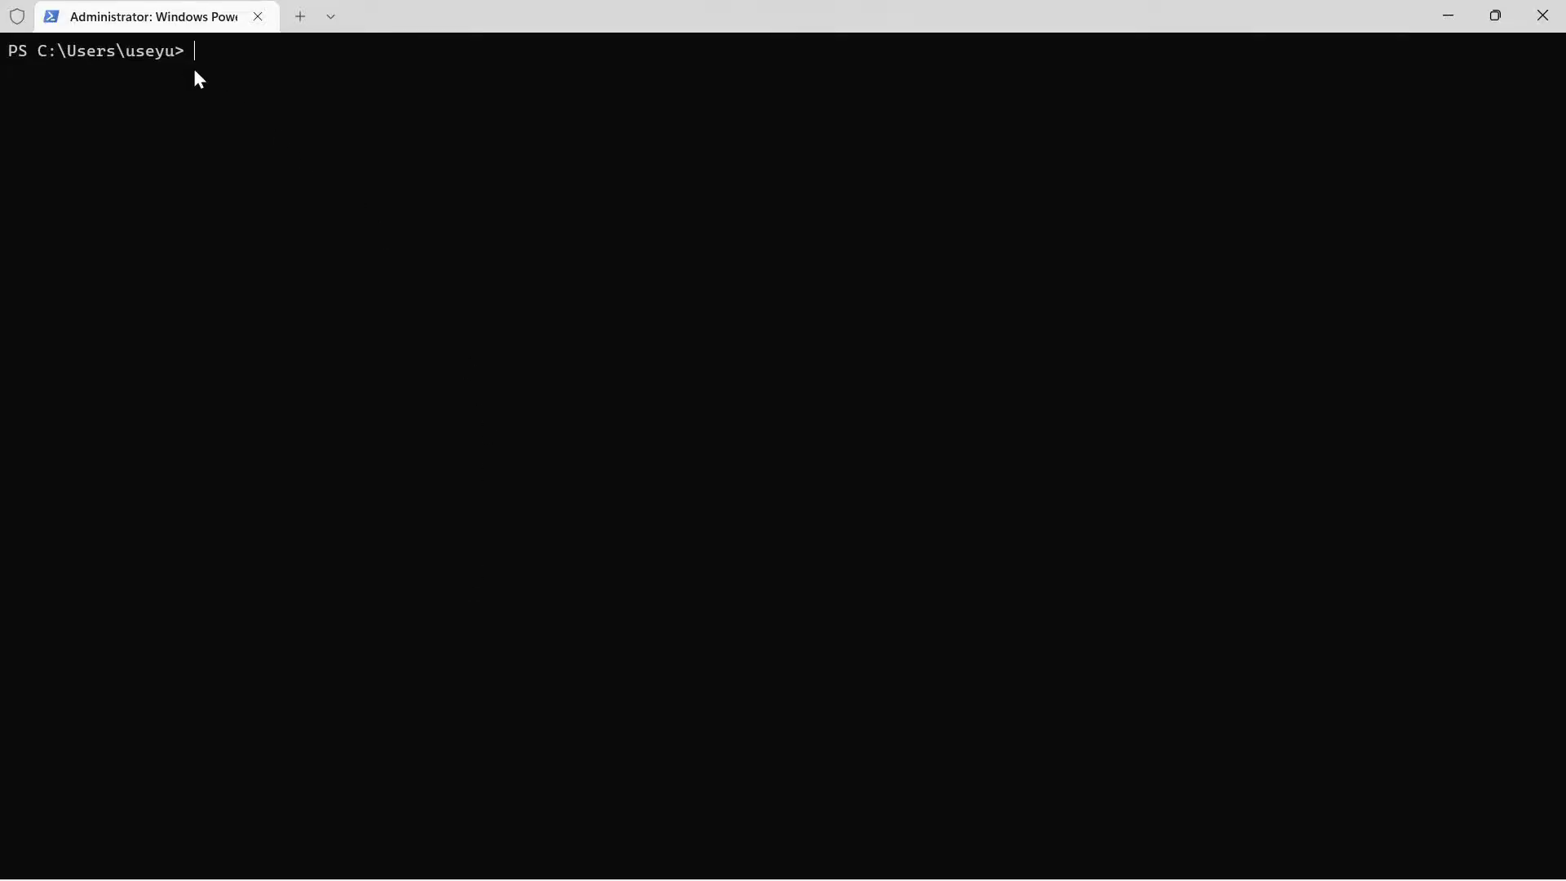
pyautogui.write('pnputil /delete-driver oem158.inf')
pyautogui.press('Return')
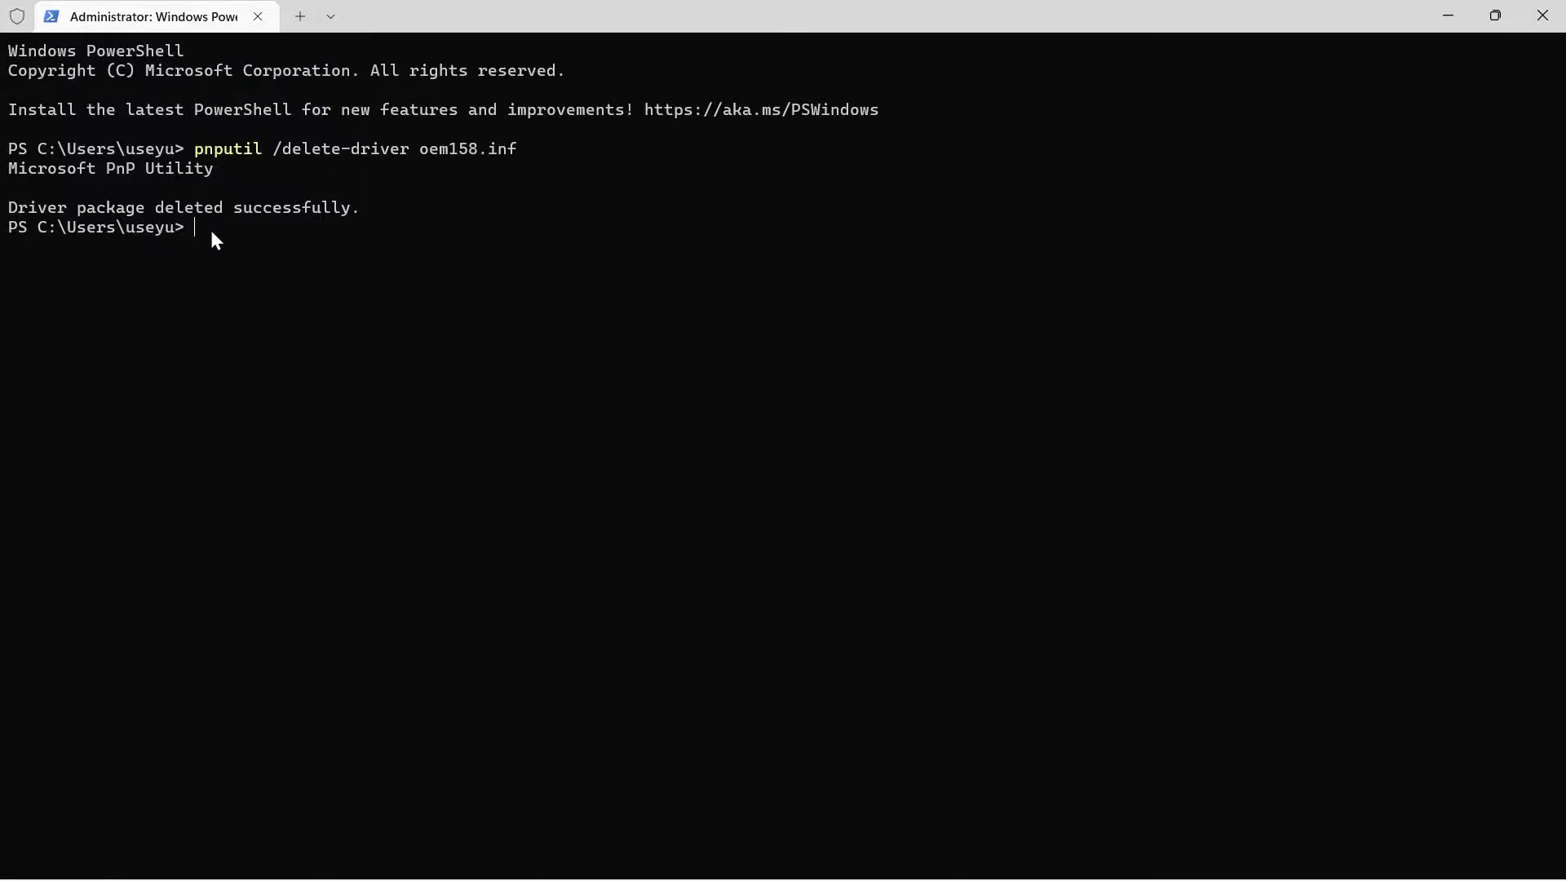
pyautogui.hotkey('ctrl', 'l')
pyautogui.write('pnputil /delete-driver oem155.inf')
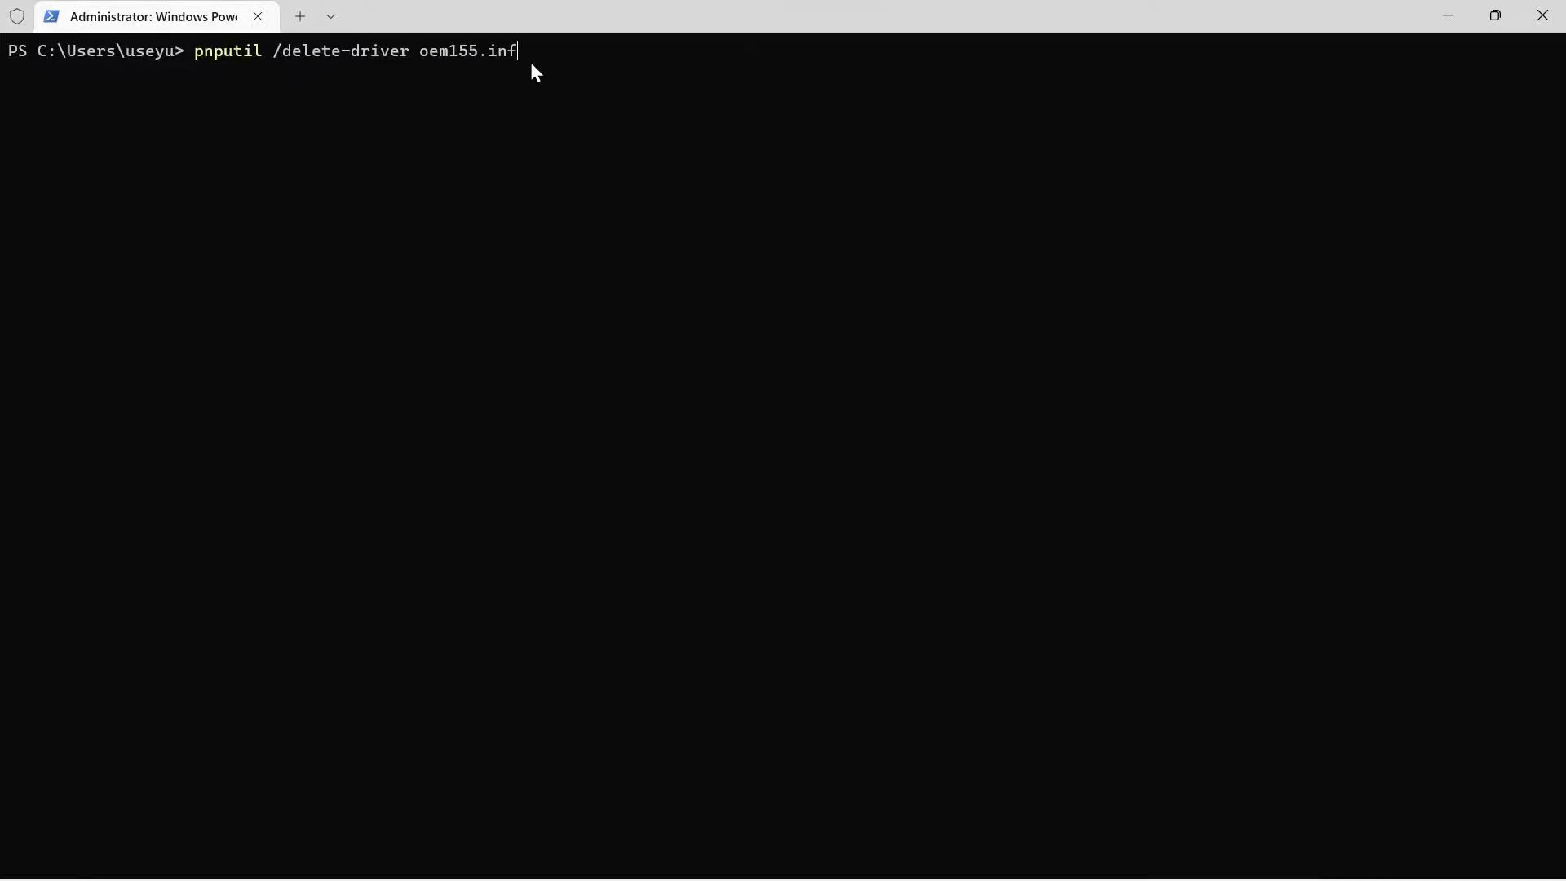
pyautogui.press('Return')
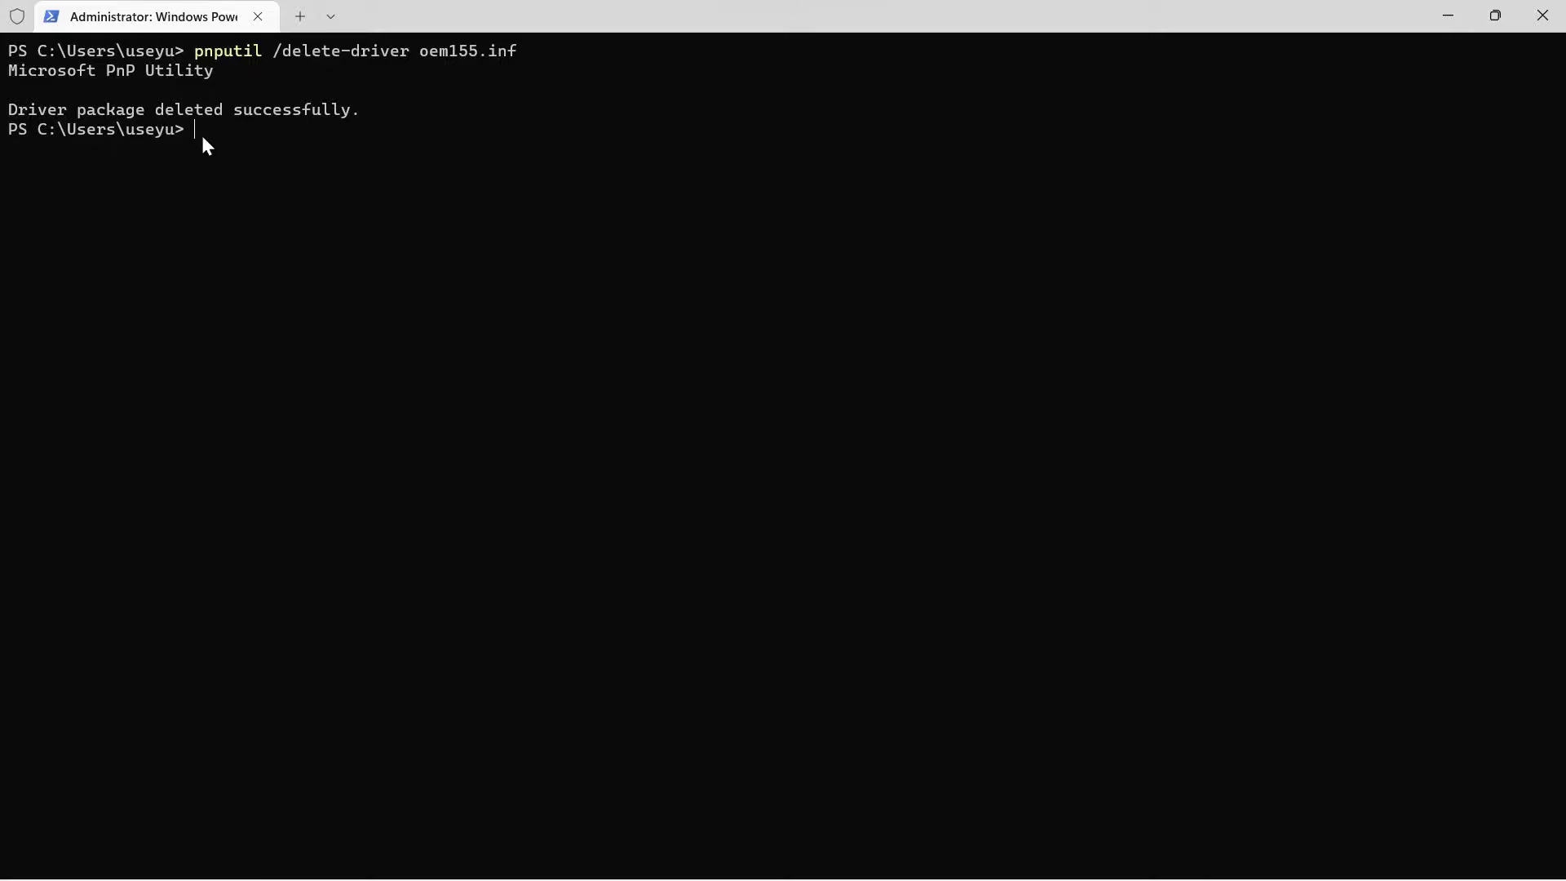
pyautogui.hotkey('ctrl', 'l')
pyautogui.write('pnputil /delete-driver oem142.inf')
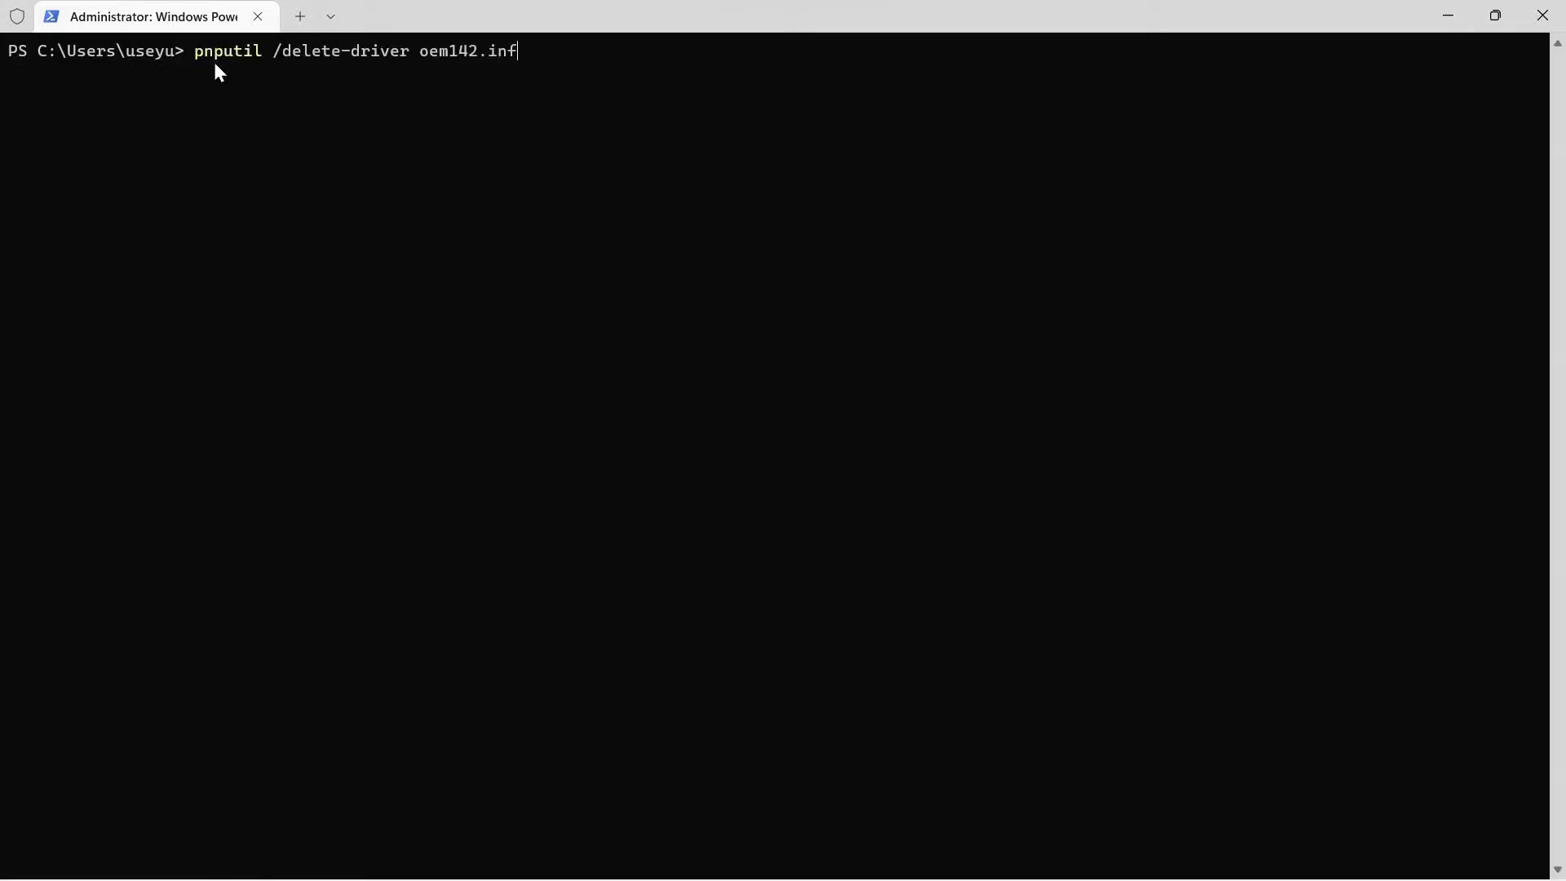
pyautogui.press('Return')
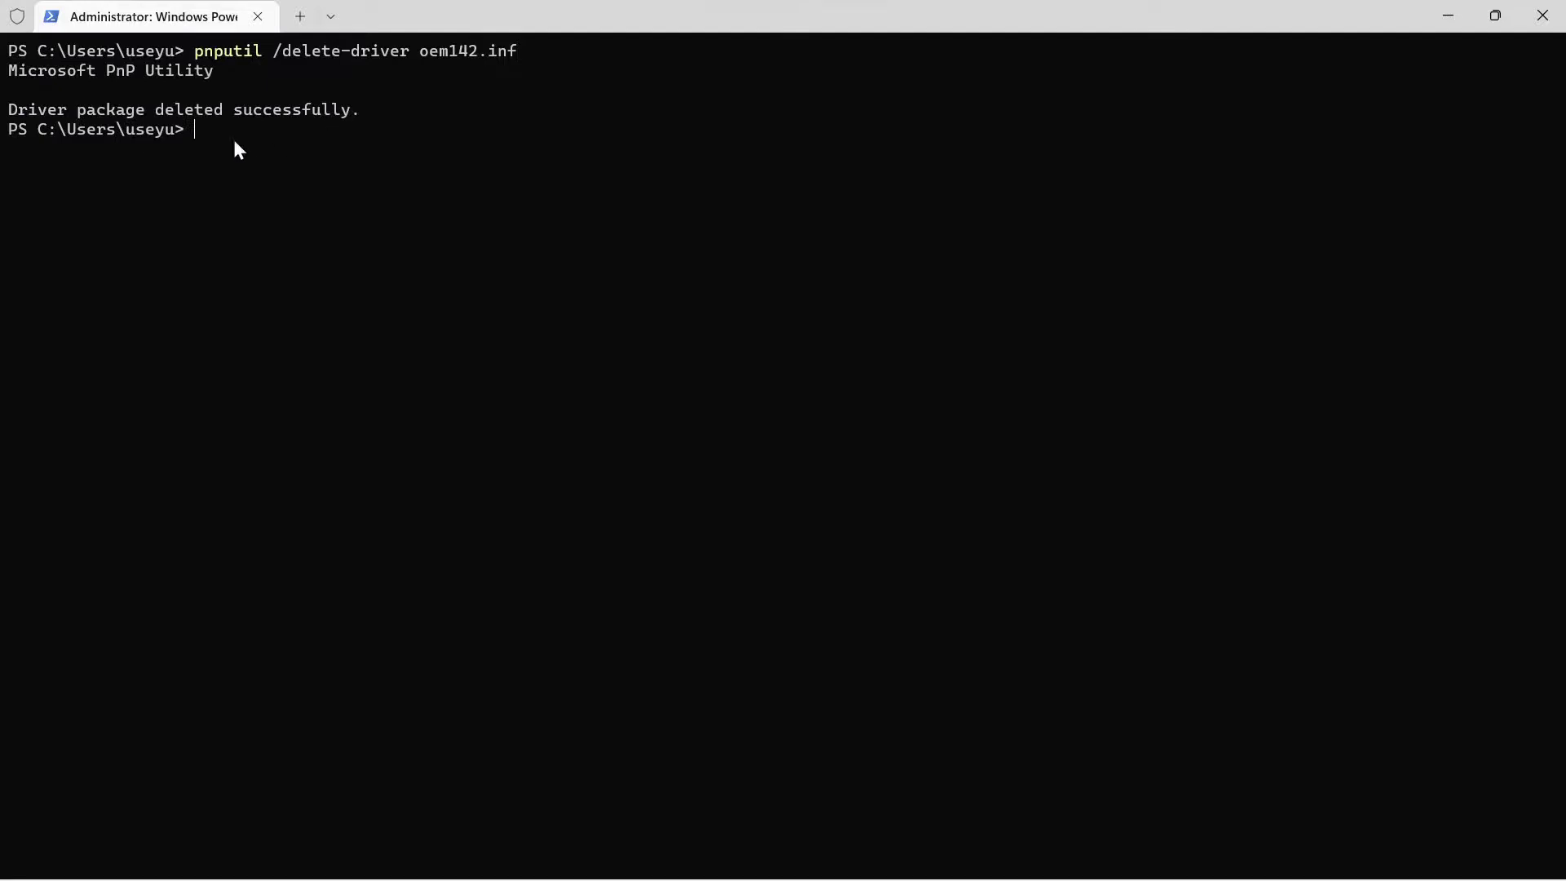
pyautogui.click(1545, 15)
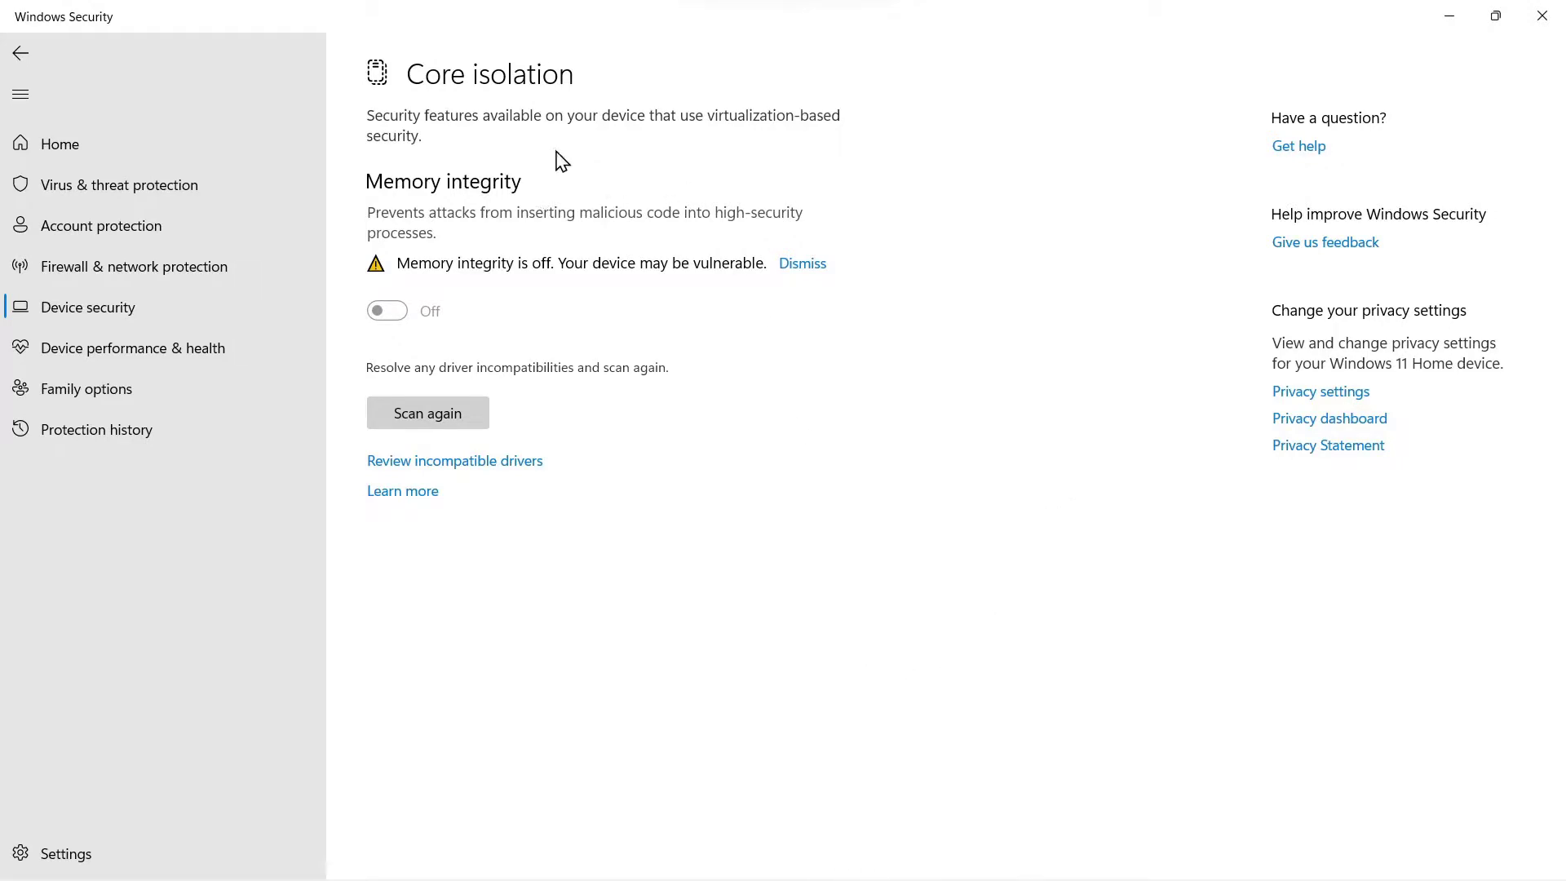
# Toggle Memory integrity to On in Core isolation, then restart from the notification toast
pyautogui.click(391, 314)
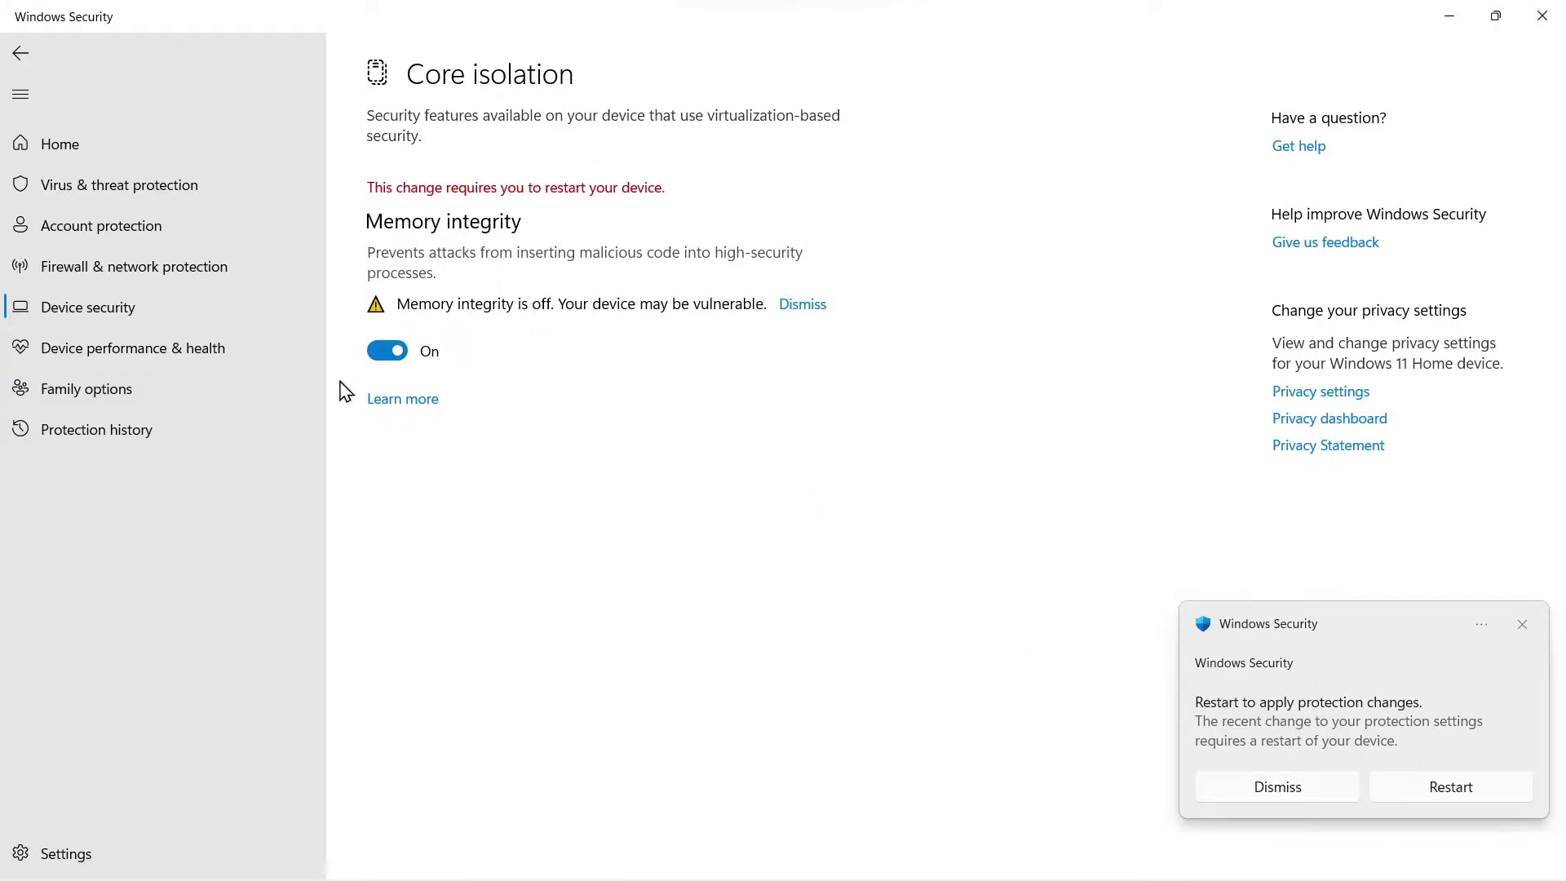
pyautogui.click(1450, 793)
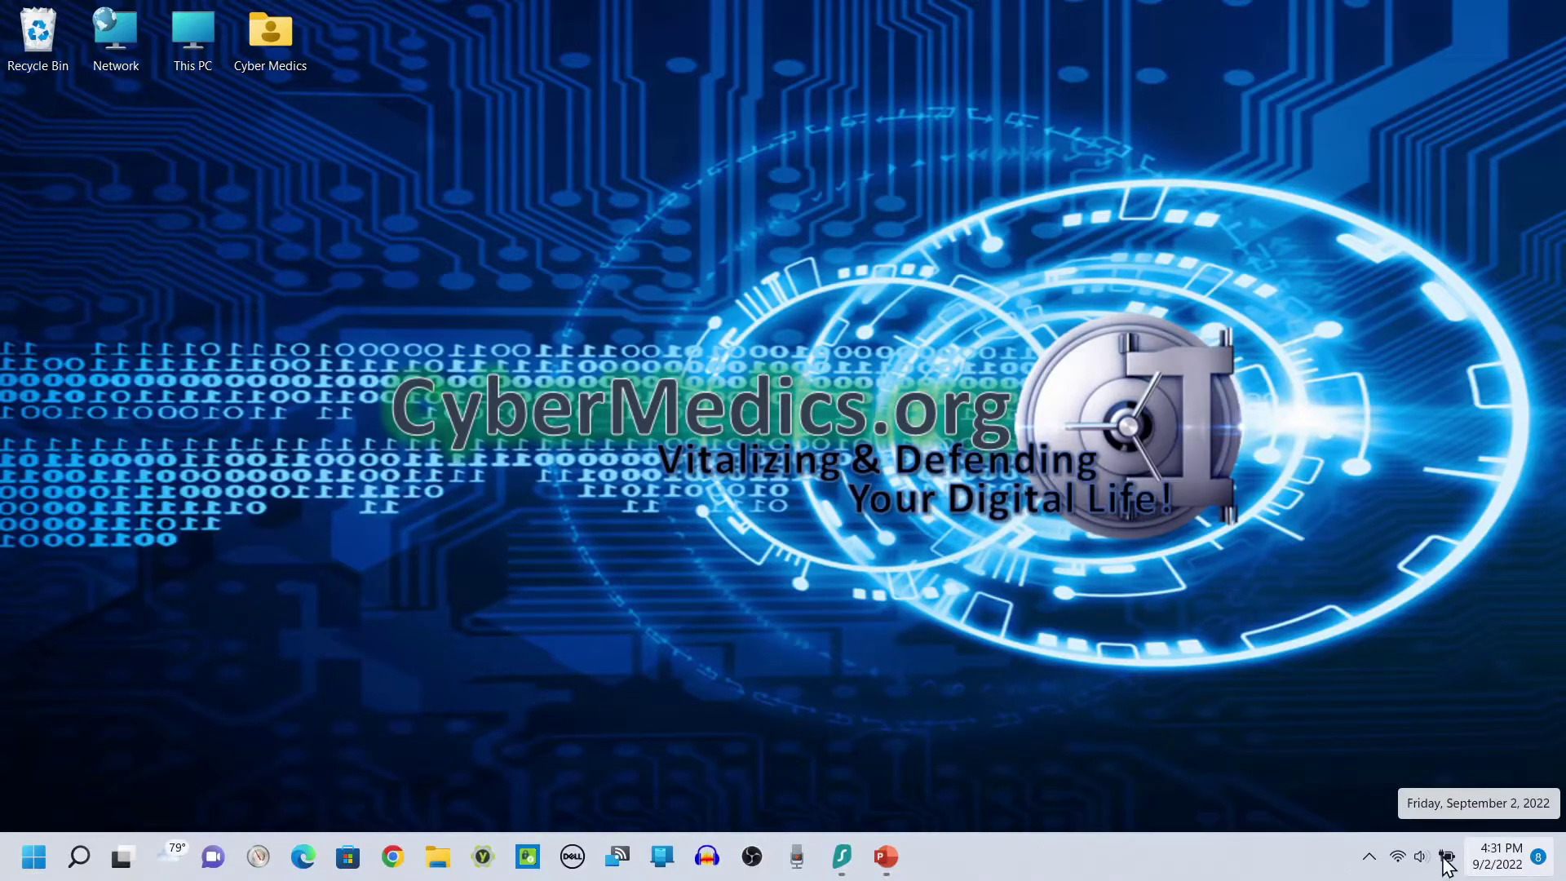
# Reopen Windows Security from the system tray and go to Device security's Core isolation details
pyautogui.click(1372, 856)
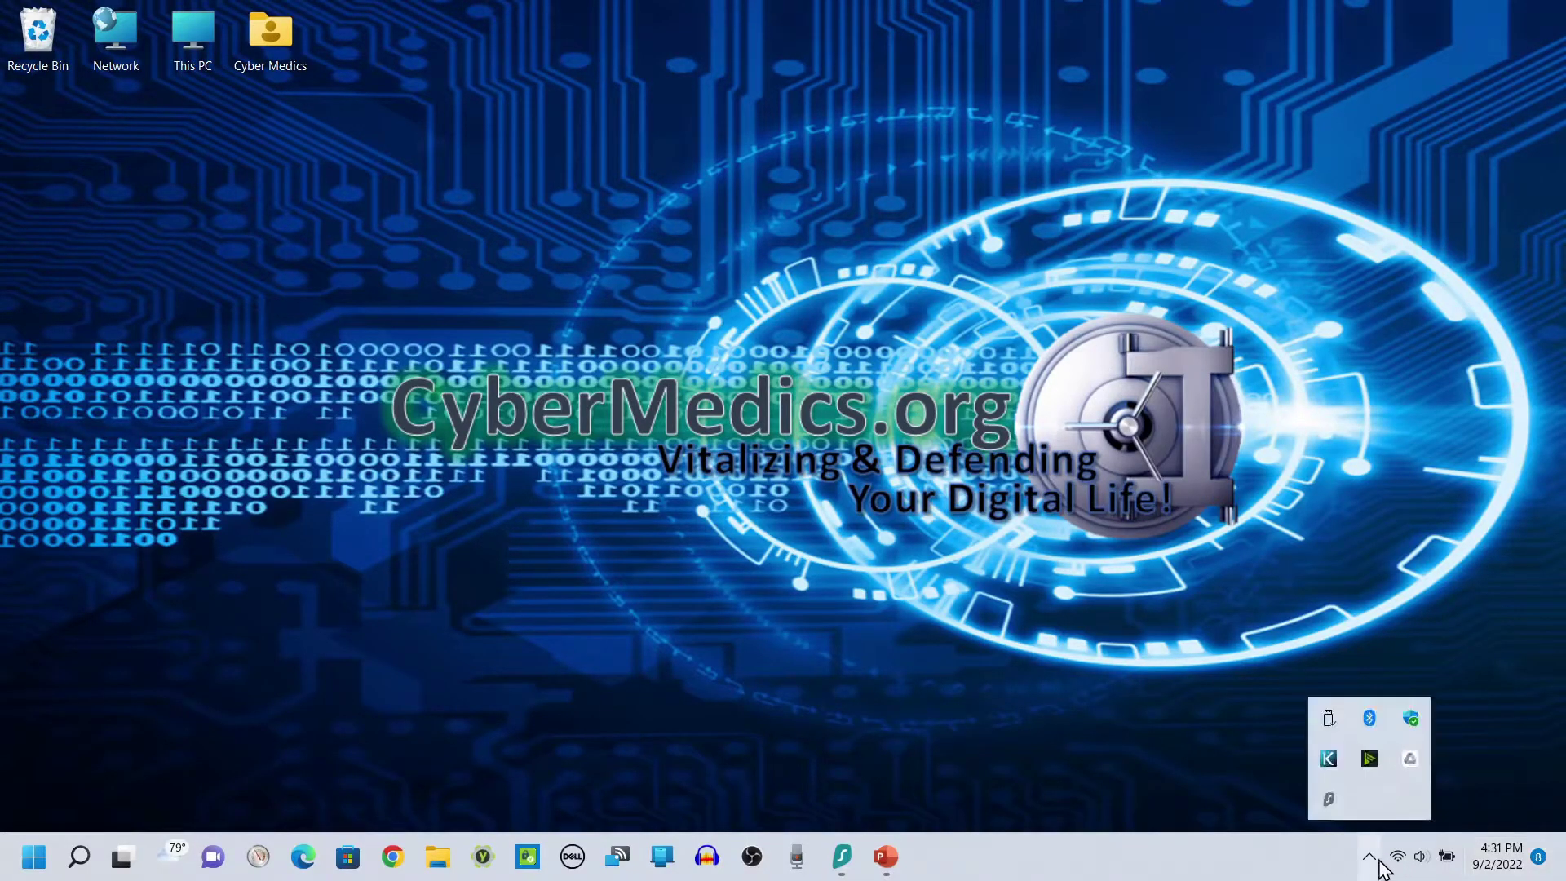
pyautogui.click(1412, 719)
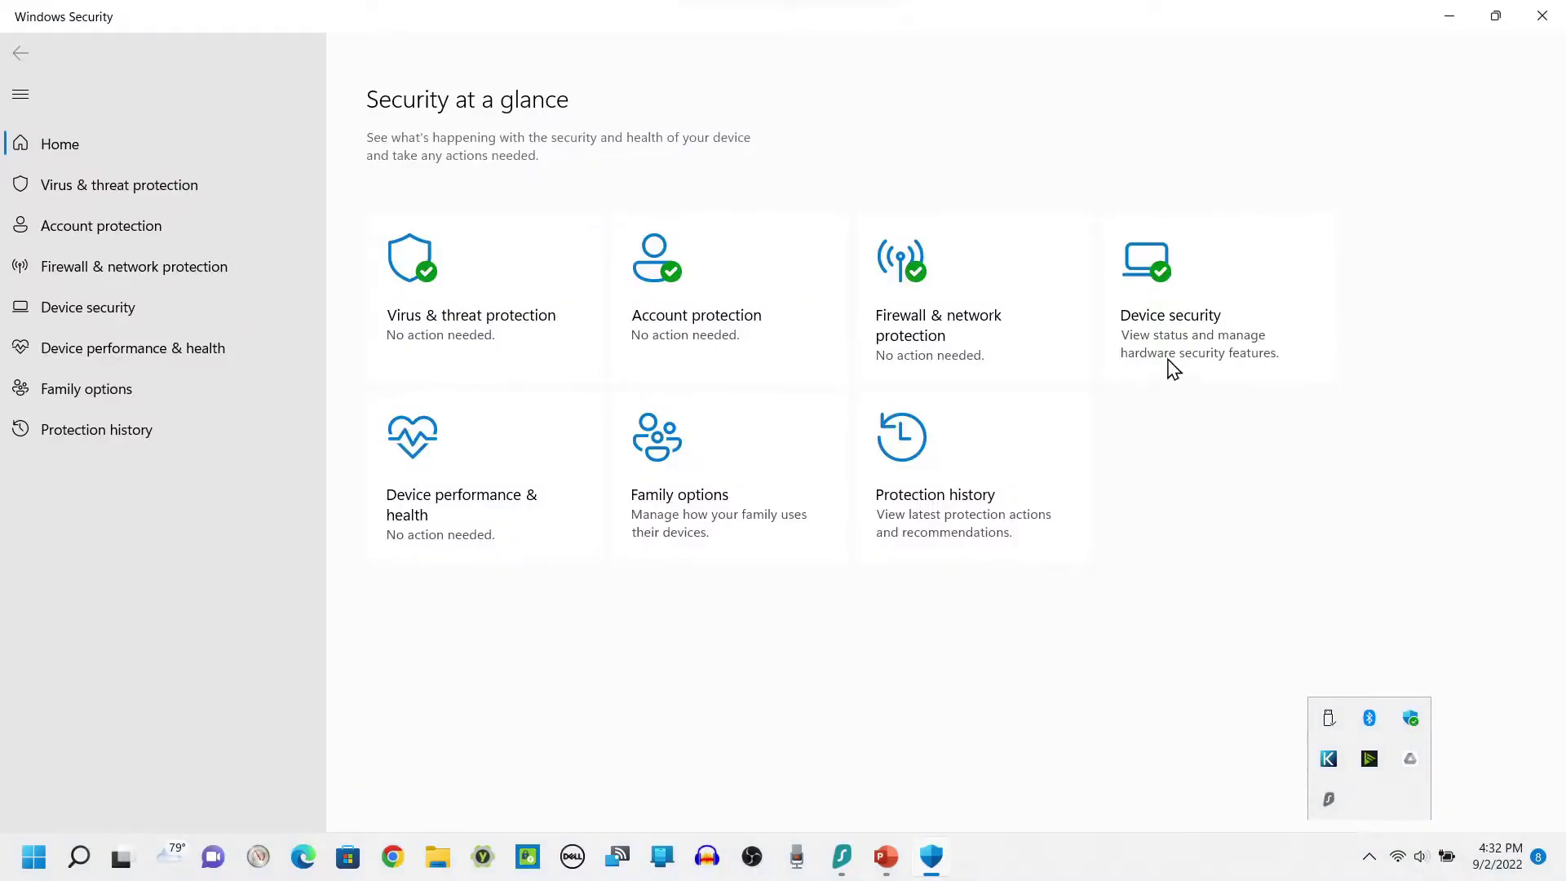
pyautogui.click(1159, 277)
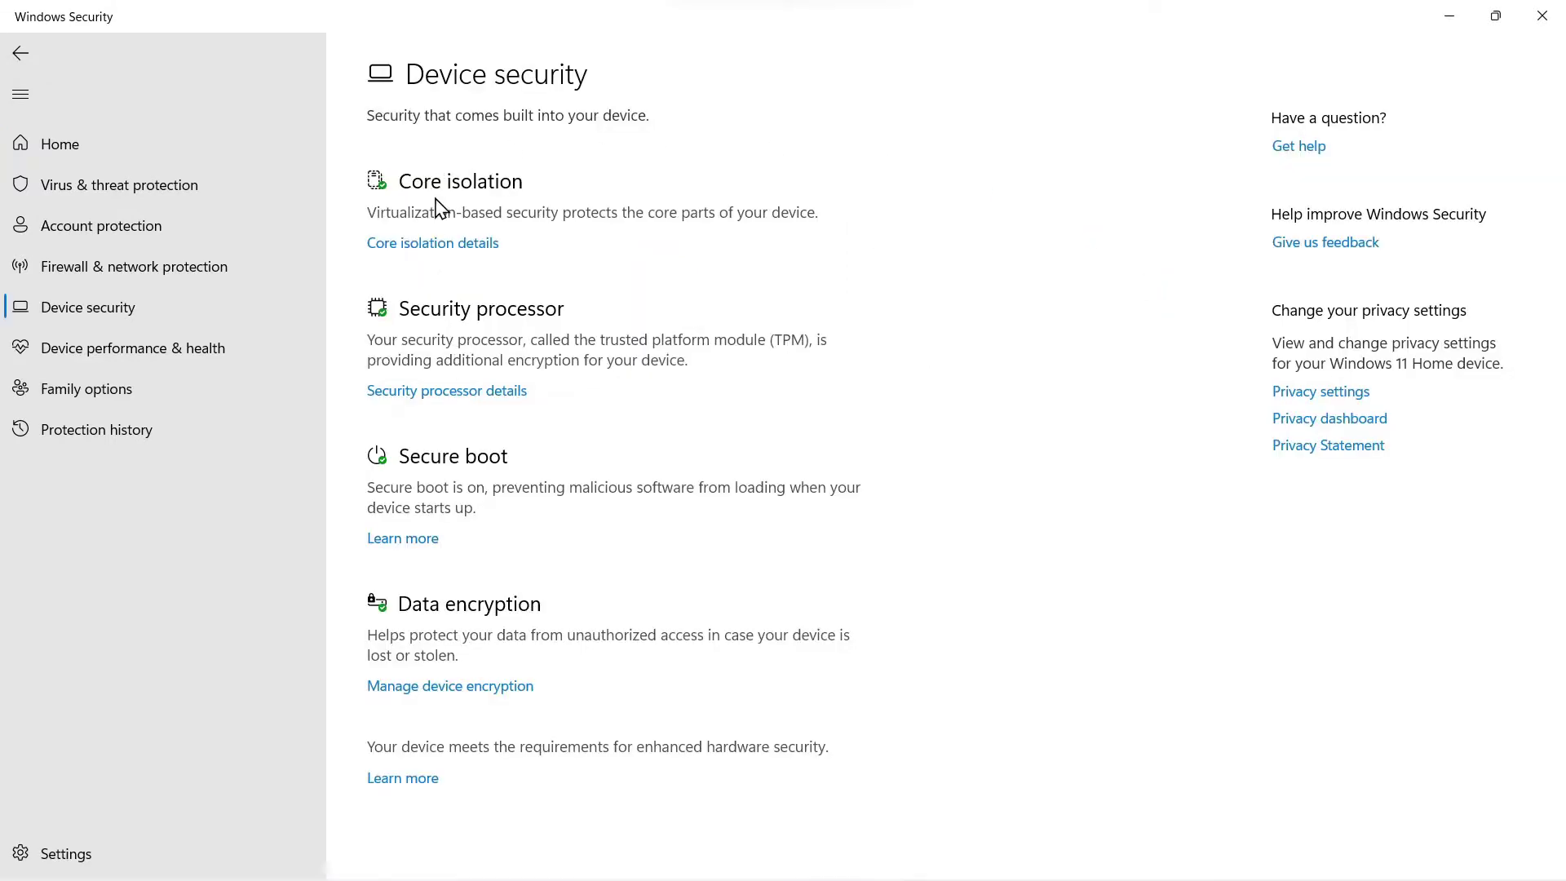
pyautogui.click(439, 242)
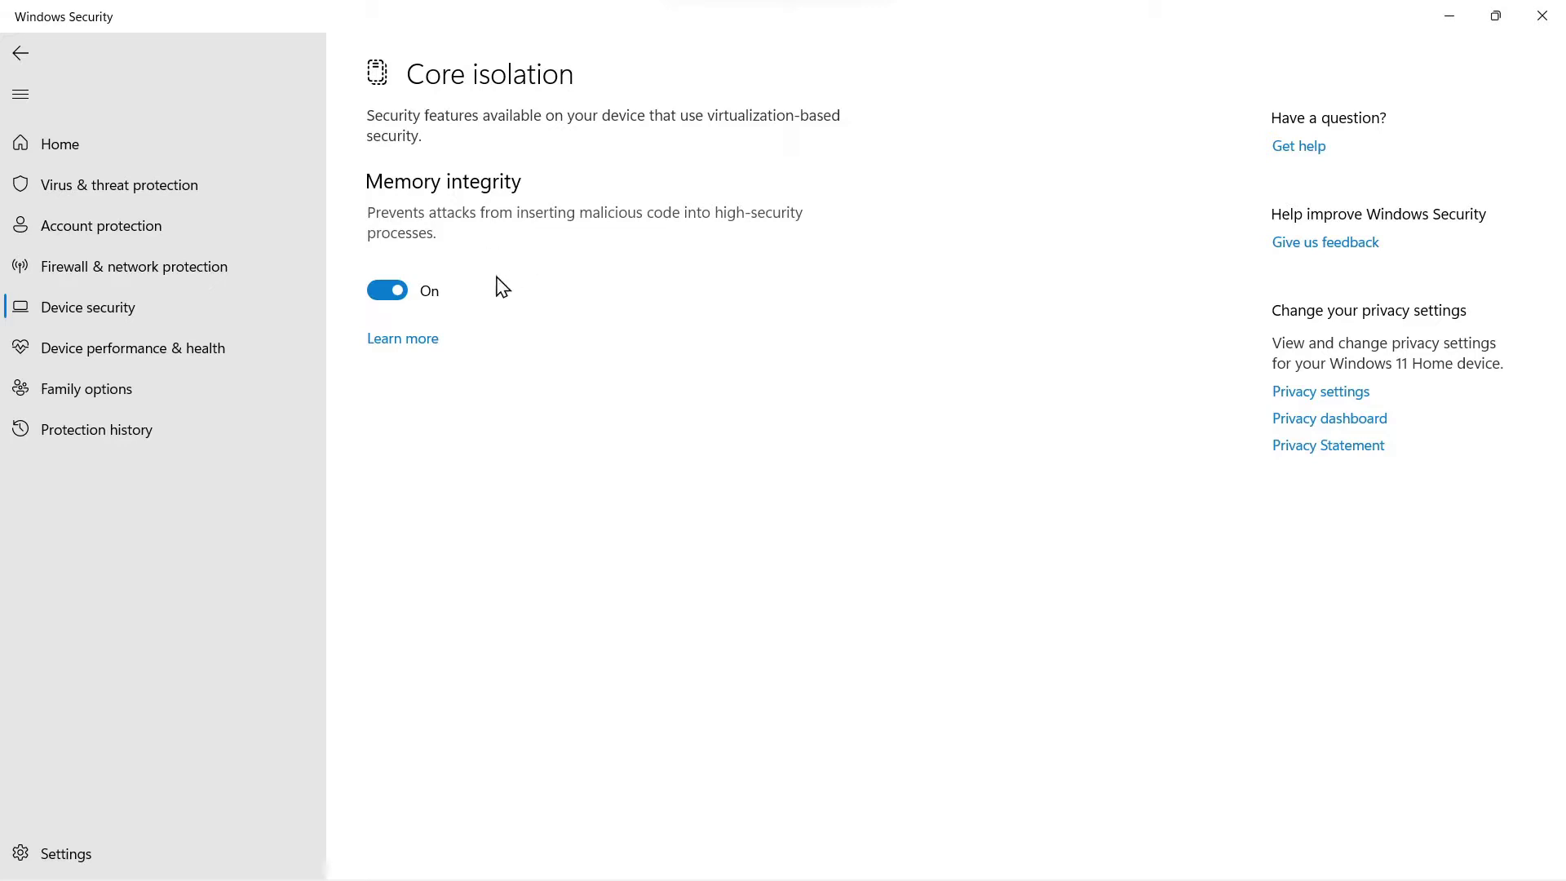